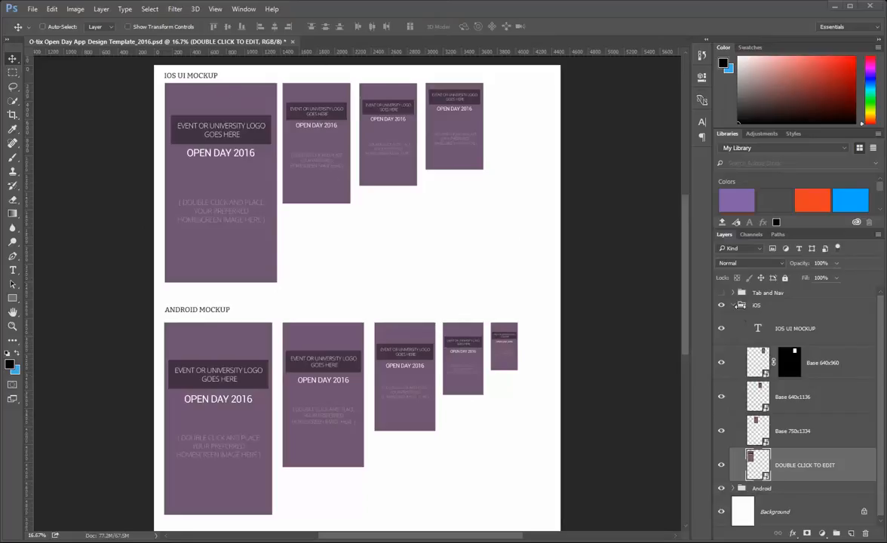
# Step: Open the contents of the DOUBLE CLICK TO EDIT smart object in the iOS group
pyautogui.click(733, 305)
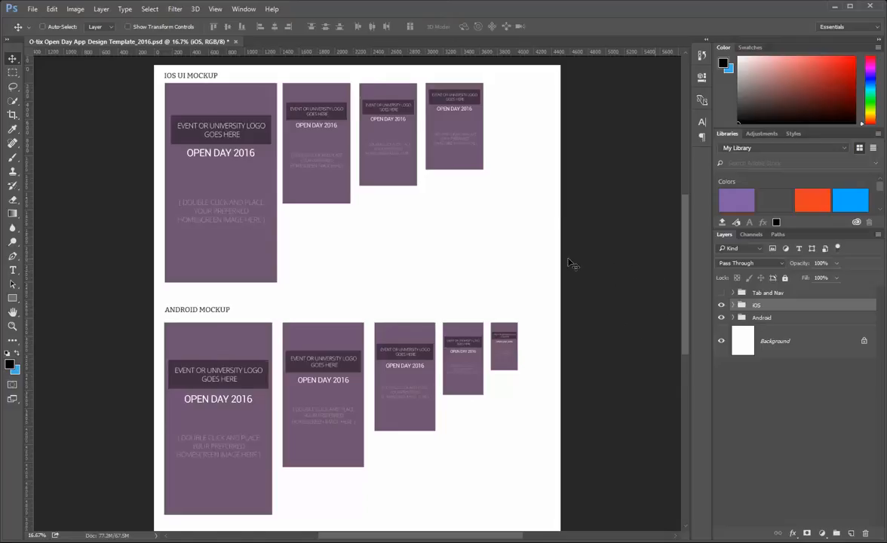
pyautogui.click(732, 305)
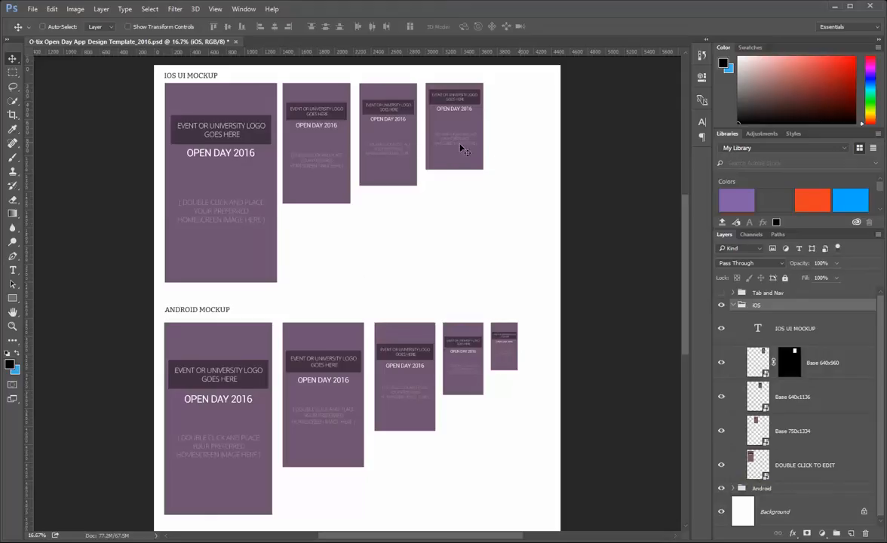
pyautogui.doubleClick(758, 461)
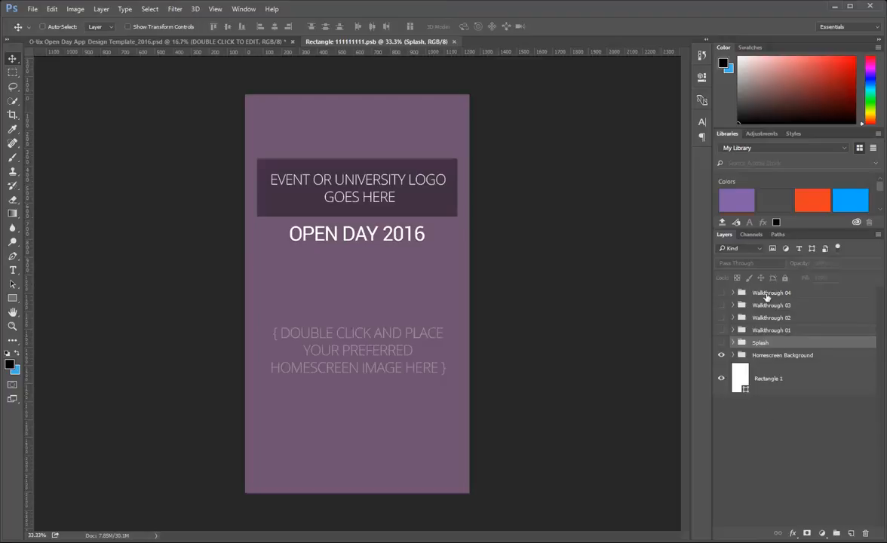
# Step: Preview the app screens by showing the Splash group and the Walkthrough 01 to 04 groups one after another
pyautogui.click(721, 342)
pyautogui.click(721, 330)
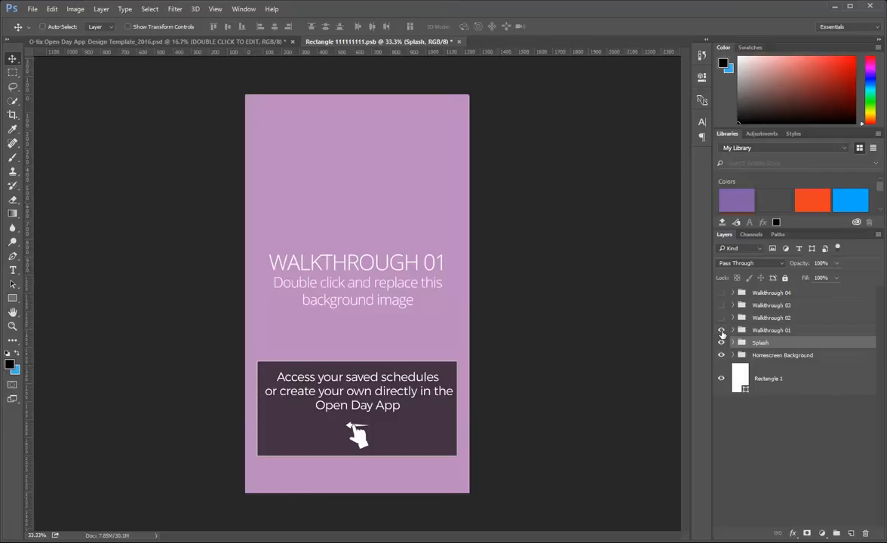
pyautogui.click(721, 318)
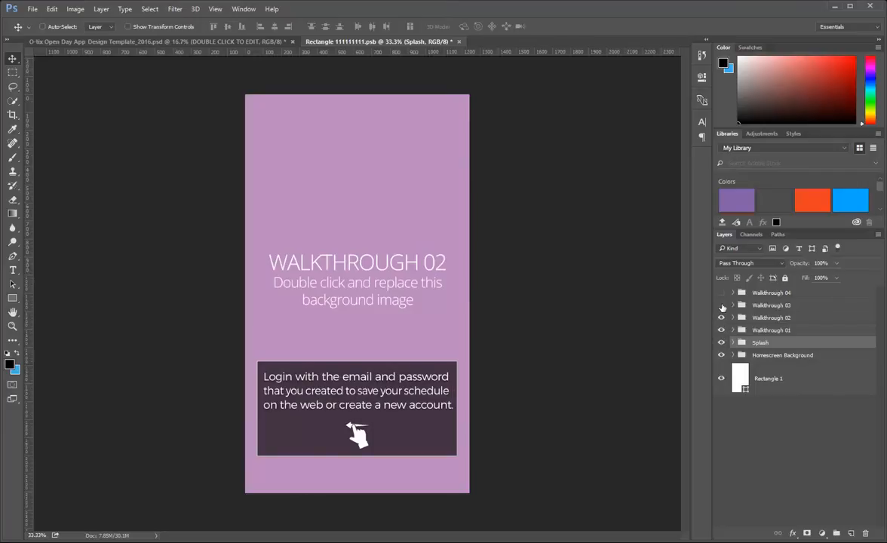
pyautogui.click(721, 306)
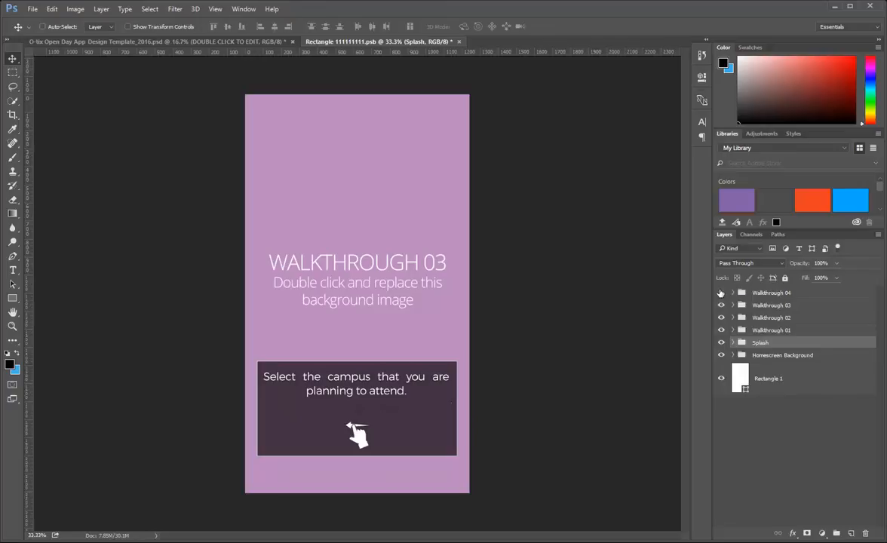
pyautogui.click(720, 292)
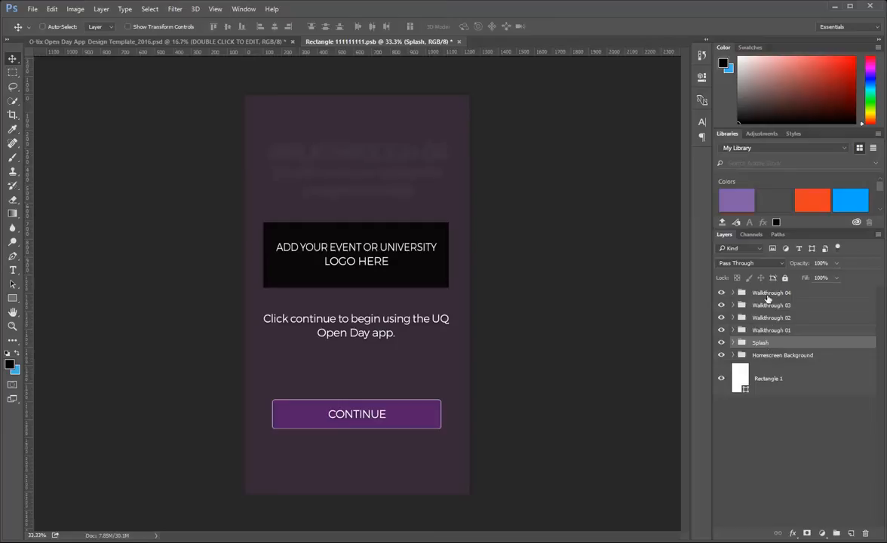
# Step: Hide Walkthrough 04, 03 and 02 to review Walkthrough 01, and show them again one by one up to Walkthrough 04
pyautogui.moveTo(720, 293); pyautogui.dragTo(721, 306)
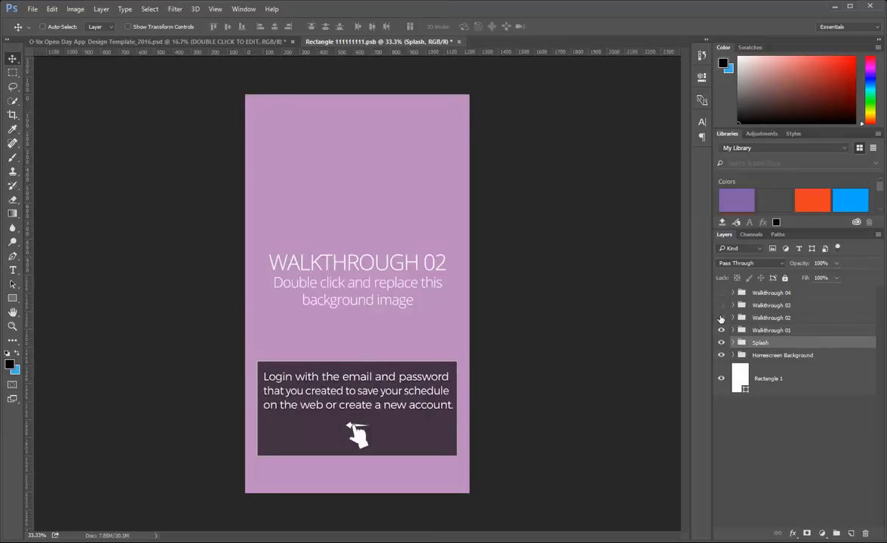
pyautogui.click(720, 317)
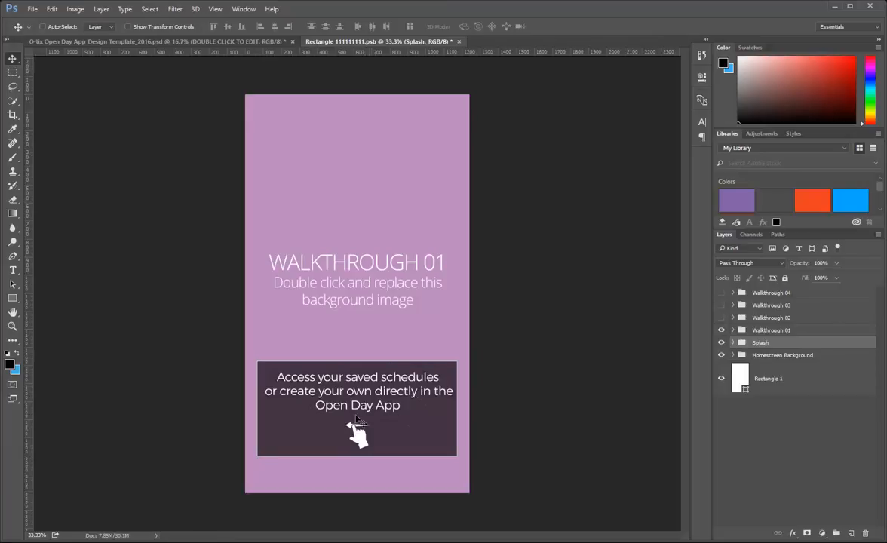
pyautogui.click(721, 318)
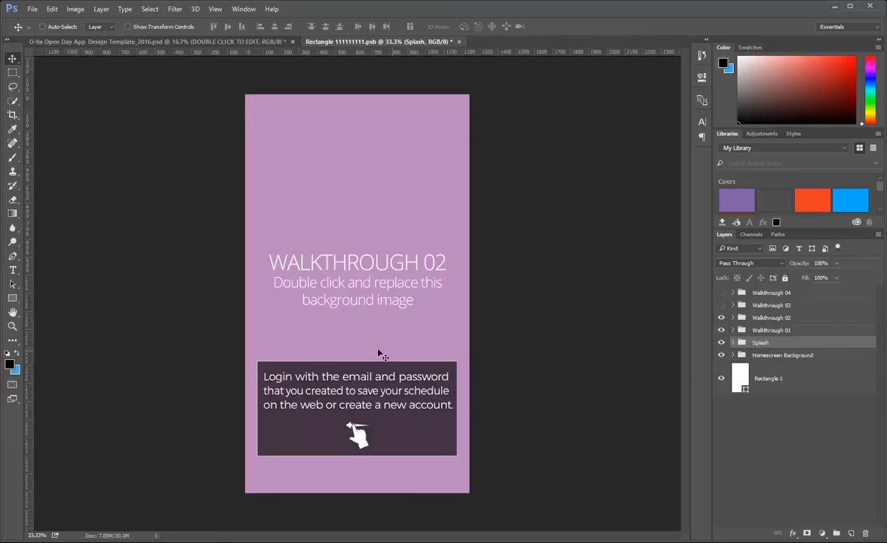
pyautogui.click(720, 304)
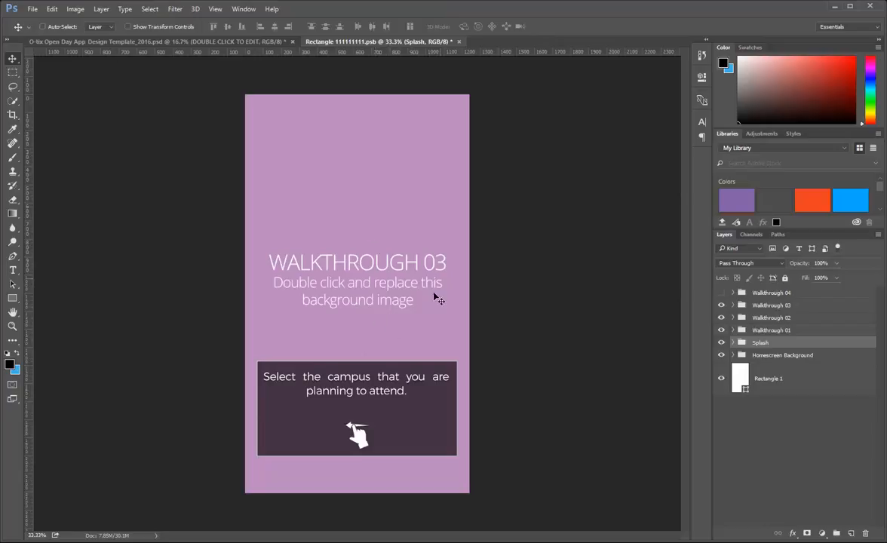
pyautogui.click(721, 293)
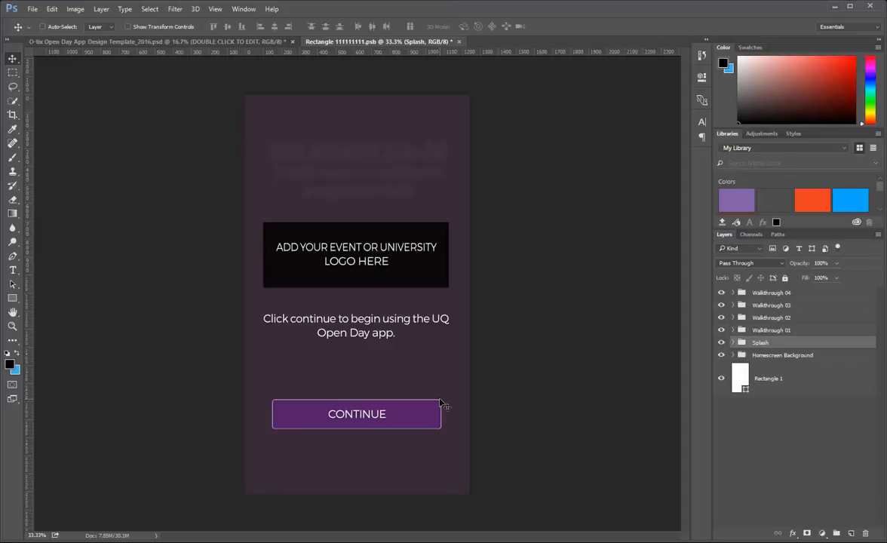
# Step: Hide all four Walkthrough groups and the Splash group, leaving only the homescreen design displayed
pyautogui.click(721, 293)
pyautogui.click(721, 304)
pyautogui.click(721, 318)
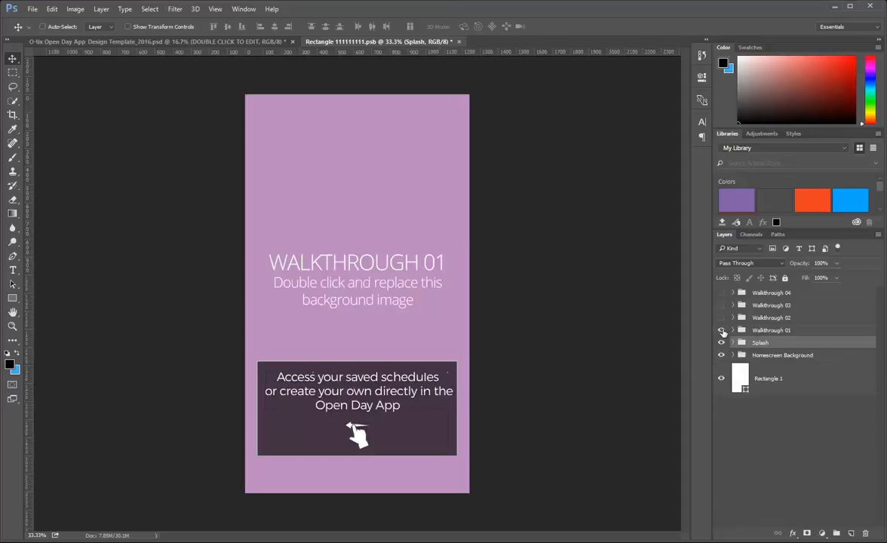
pyautogui.click(721, 330)
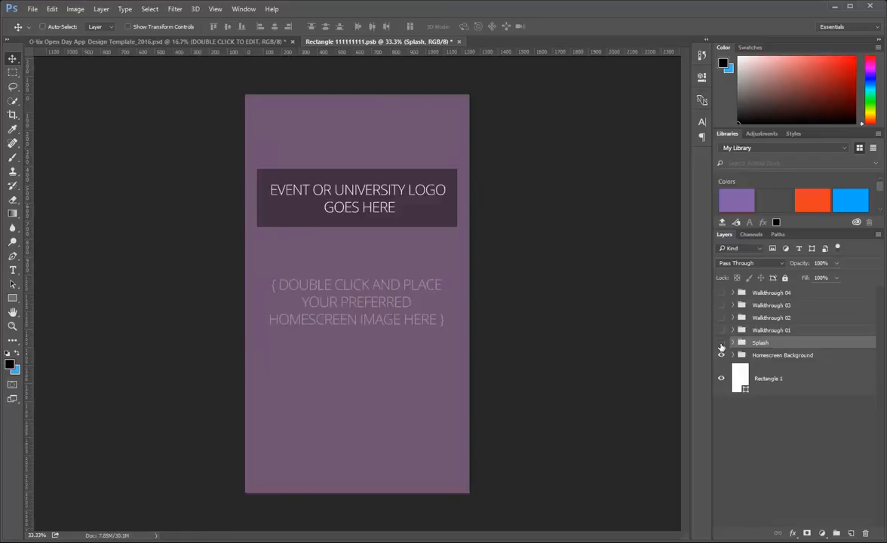
pyautogui.click(720, 343)
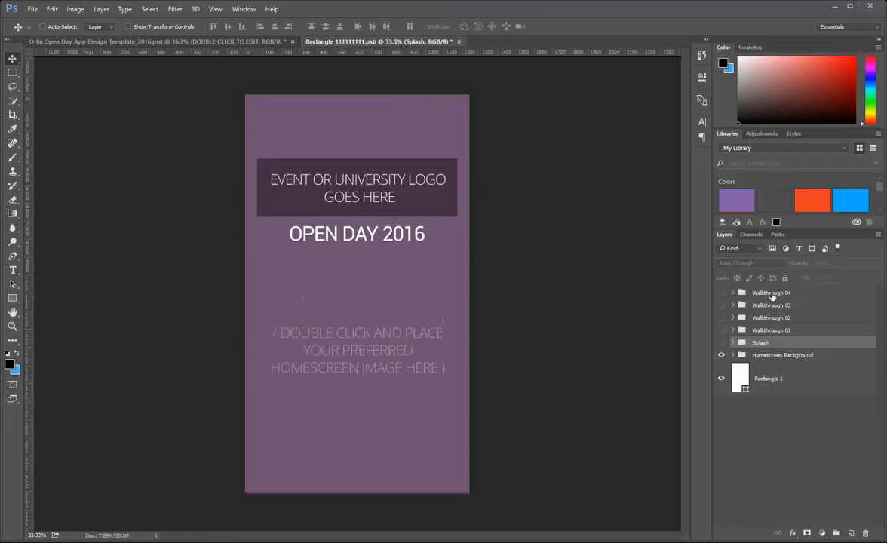
# Step: Expand the Homescreen Background group, collapse its Logo, Text and Background subgroups, and toggle the Text subgroup off and on to identify its content
pyautogui.click(733, 355)
pyautogui.click(748, 367)
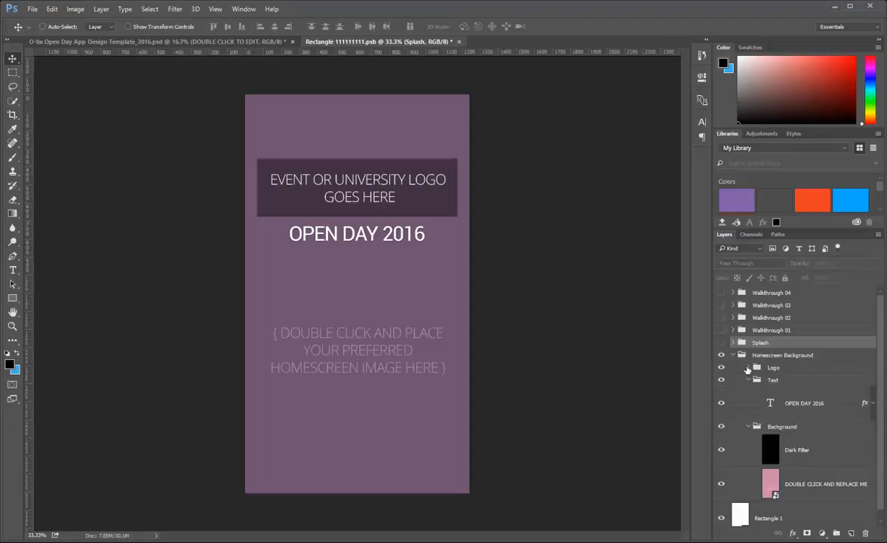
pyautogui.click(747, 380)
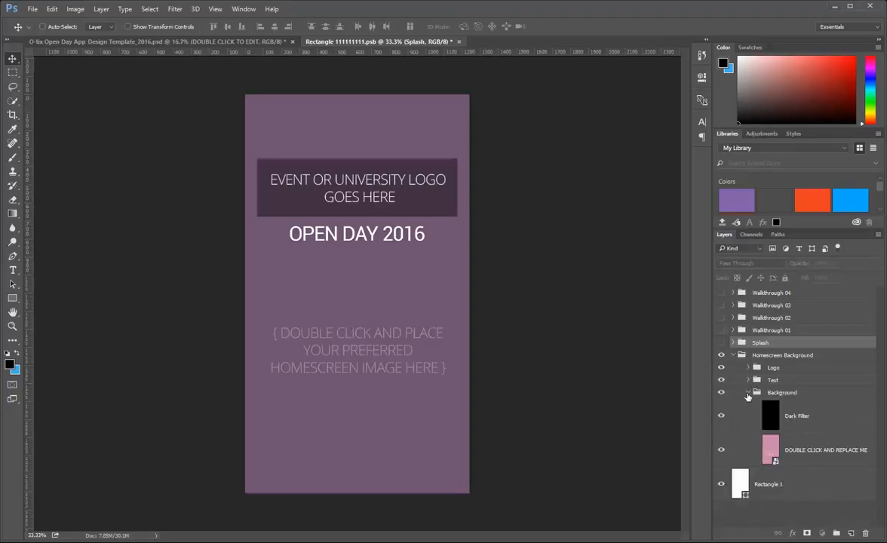
pyautogui.click(748, 392)
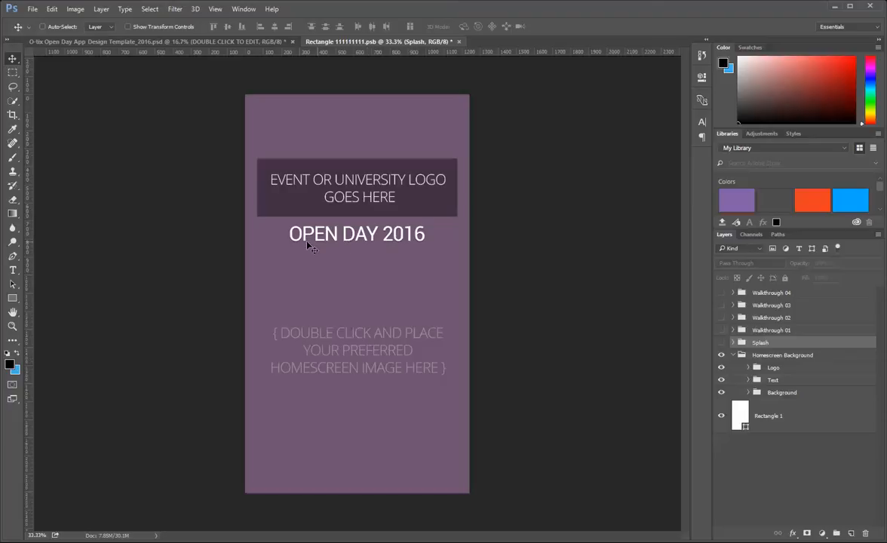
pyautogui.click(721, 380)
pyautogui.click(722, 381)
pyautogui.click(747, 393)
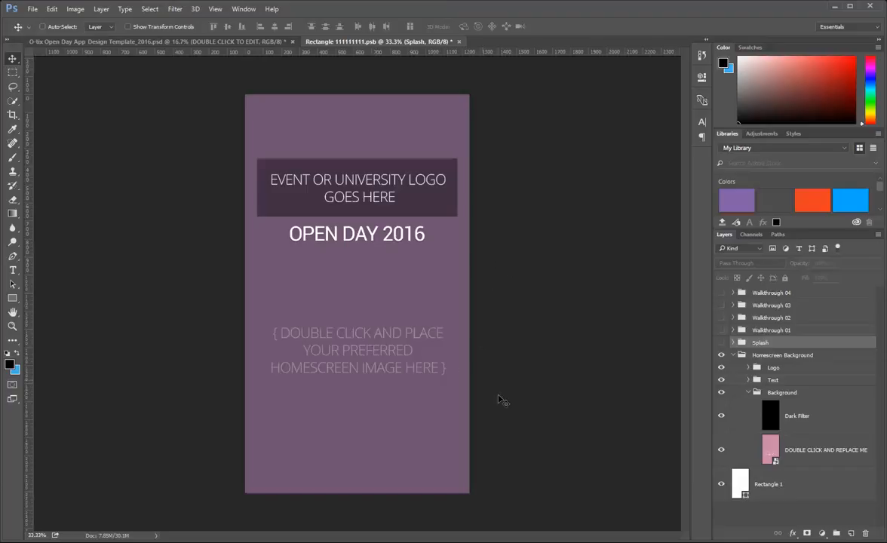
pyautogui.doubleClick(773, 450)
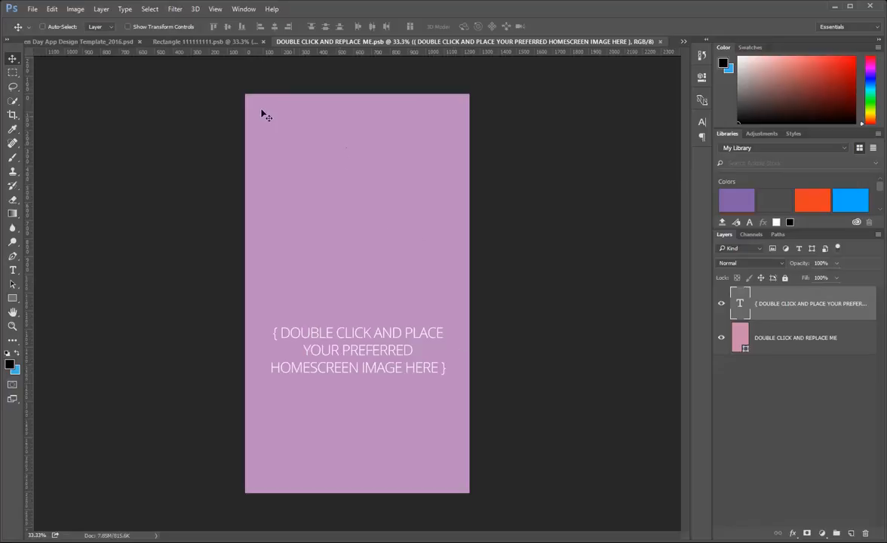
pyautogui.click(33, 9)
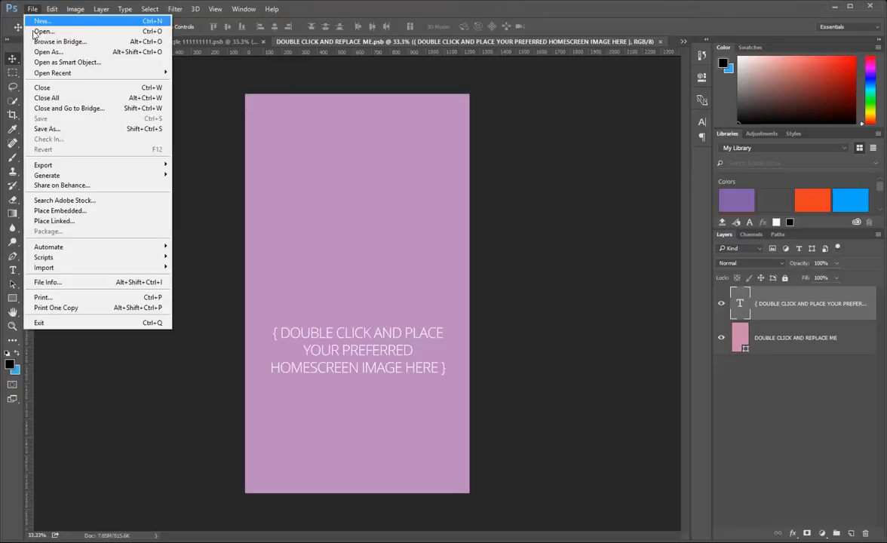
pyautogui.click(66, 210)
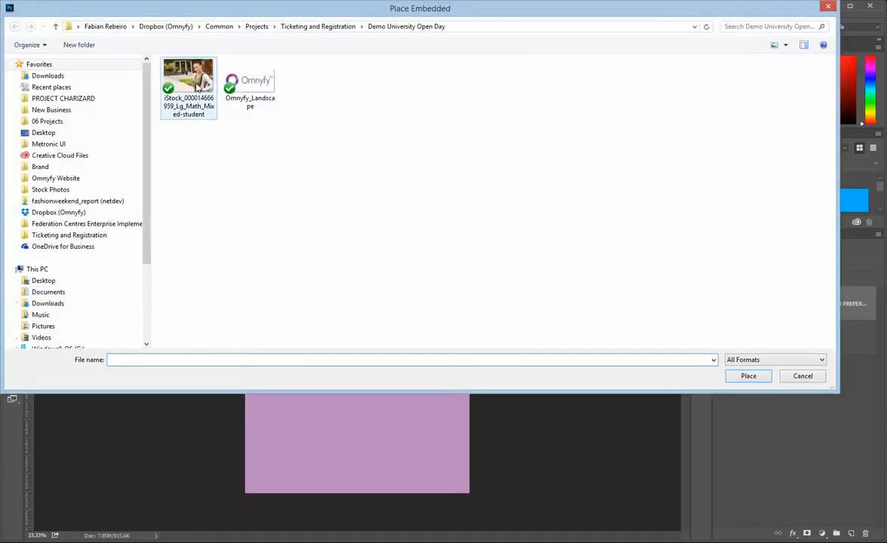
pyautogui.click(198, 89)
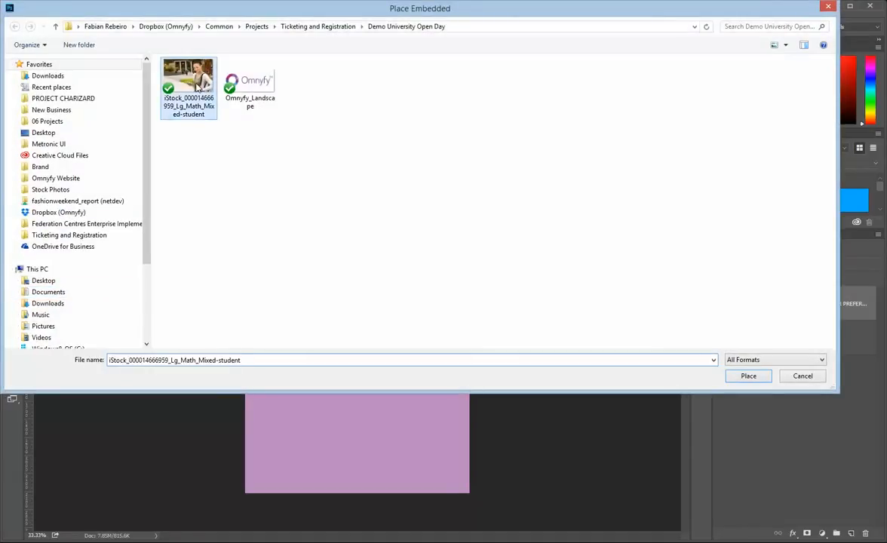
pyautogui.doubleClick(198, 88)
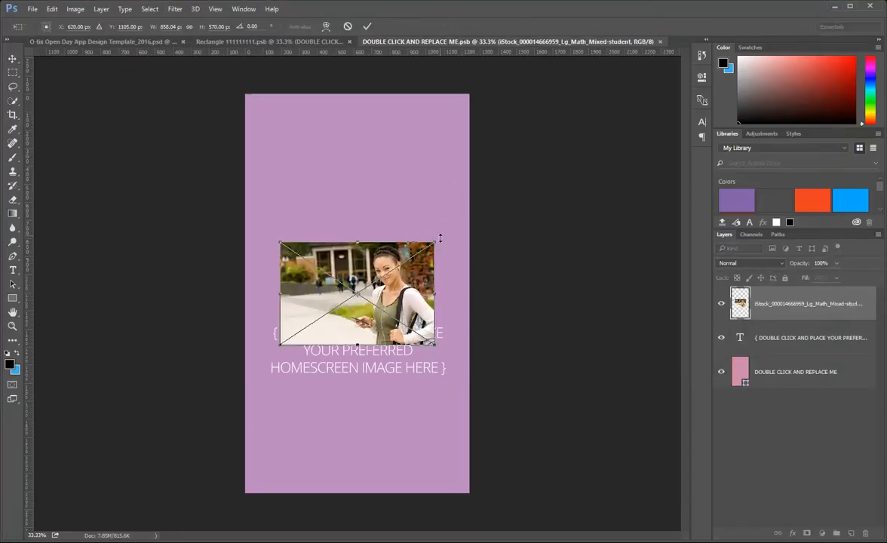
# Step: Enlarge the placed student photo to cover the whole canvas and position it with the woman toward the right side
pyautogui.moveTo(438, 239); pyautogui.dragTo(652, 119)
pyautogui.moveTo(571, 224); pyautogui.dragTo(520, 228)
pyautogui.press('Return')
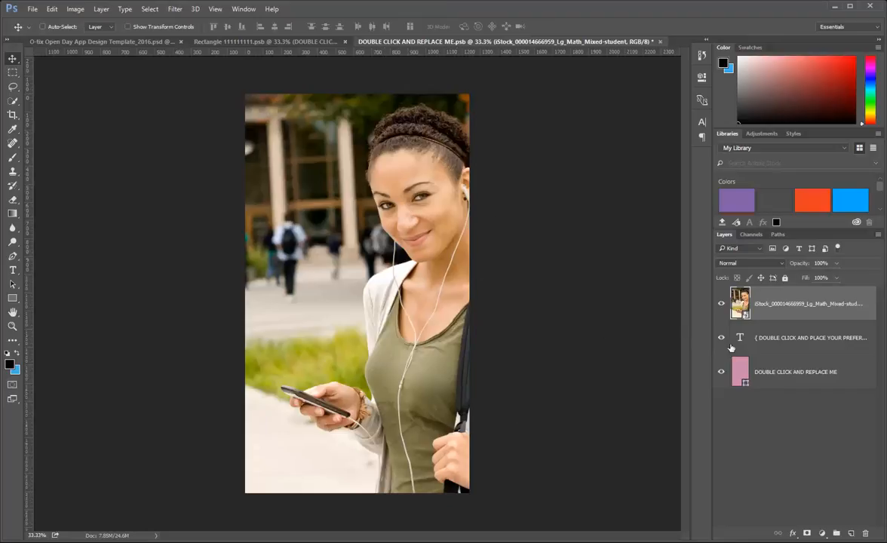
# Step: Hide the placeholder text and pink background layers, and save and close the background smart object
pyautogui.moveTo(721, 340); pyautogui.dragTo(721, 372)
pyautogui.hotkey('ctrl', 's')
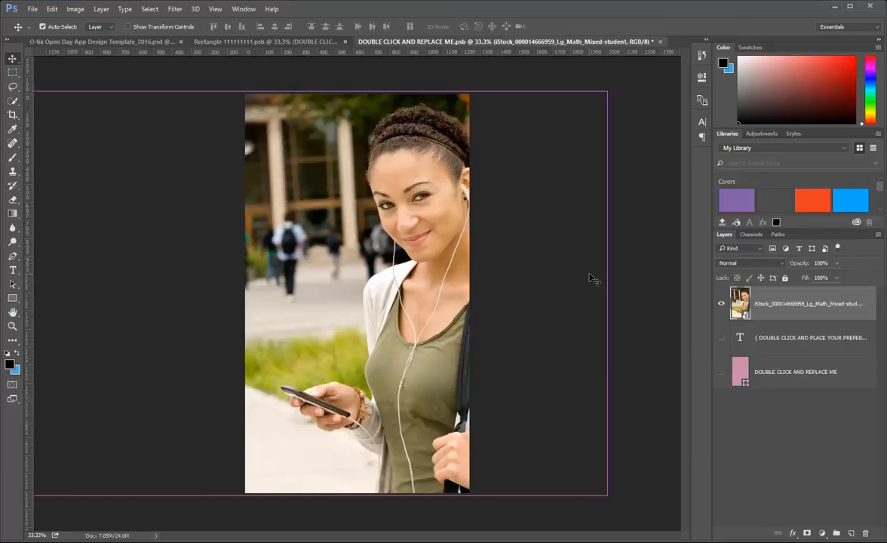
pyautogui.click(659, 41)
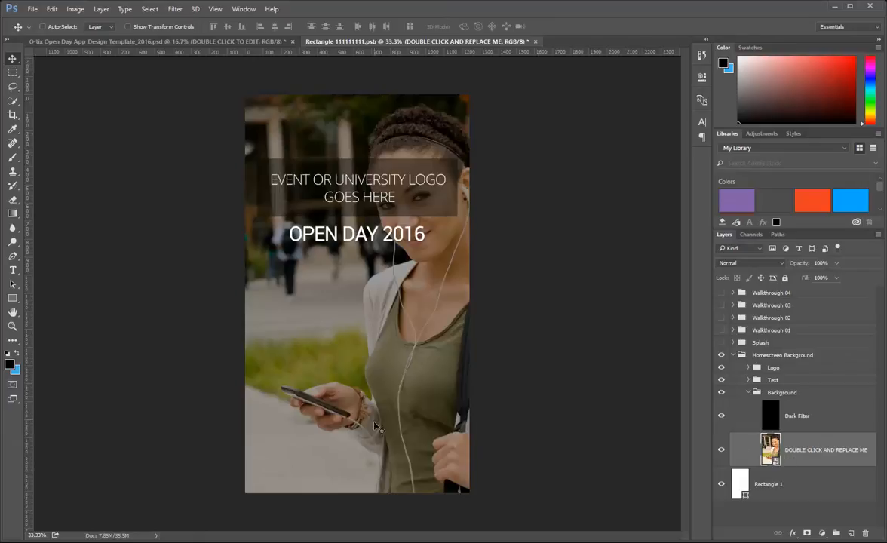
# Step: Collapse the Background subgroup and open the OPEN DAY LOGO REPLACE HERE smart object in the Logo subgroup
pyautogui.click(748, 393)
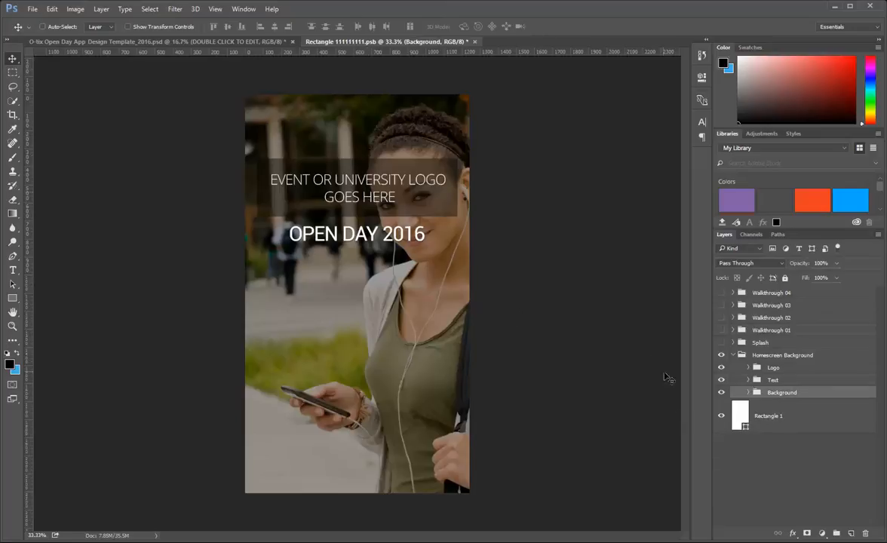
pyautogui.click(748, 370)
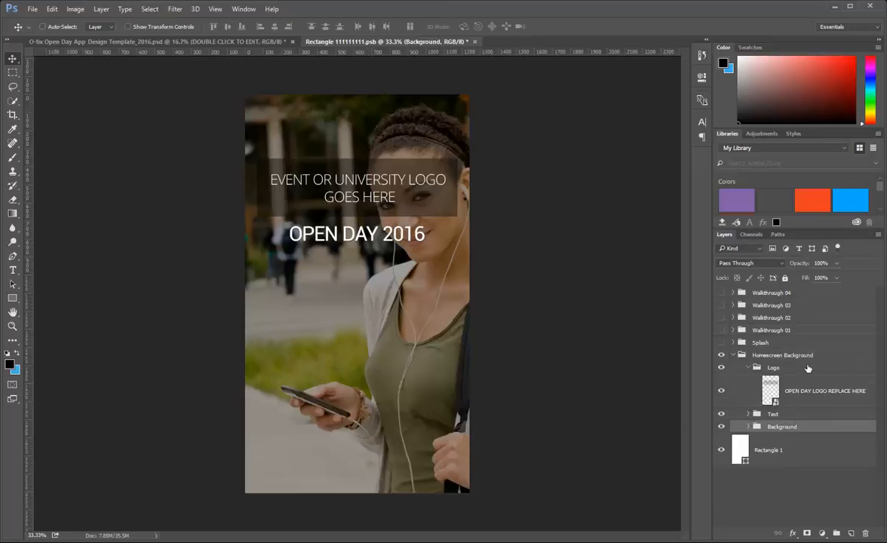
pyautogui.click(769, 387)
pyautogui.doubleClick(769, 385)
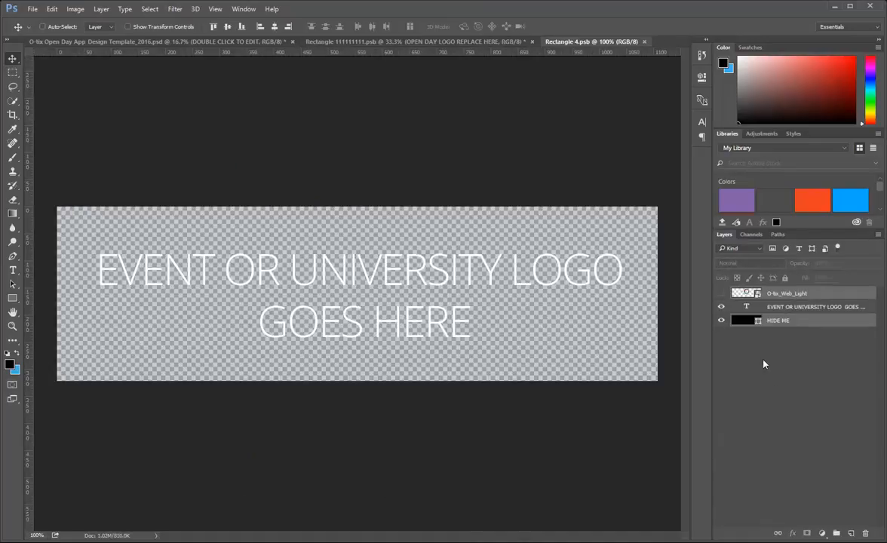
# Step: Show the O-tix_Web_Light logo, hide the placeholder text and HIDE ME layers, and save and close the logo smart object
pyautogui.click(721, 294)
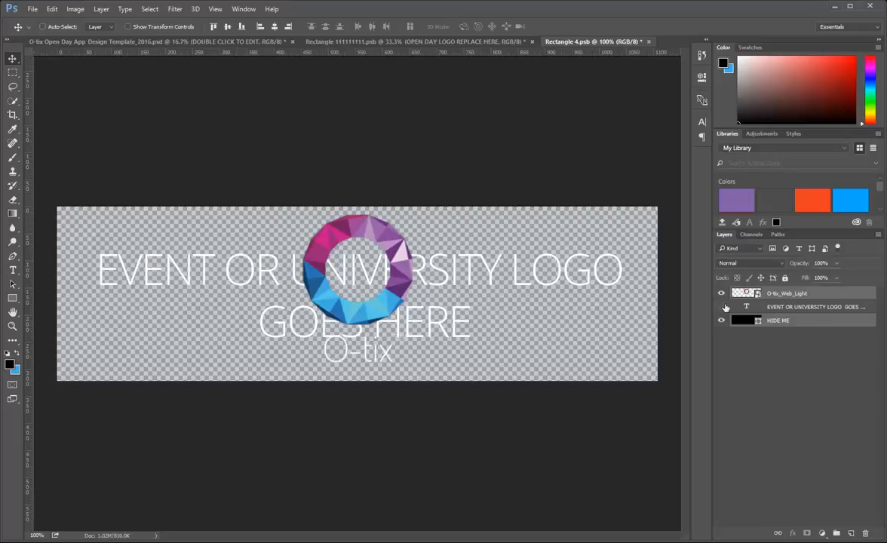
pyautogui.click(720, 307)
pyautogui.click(720, 320)
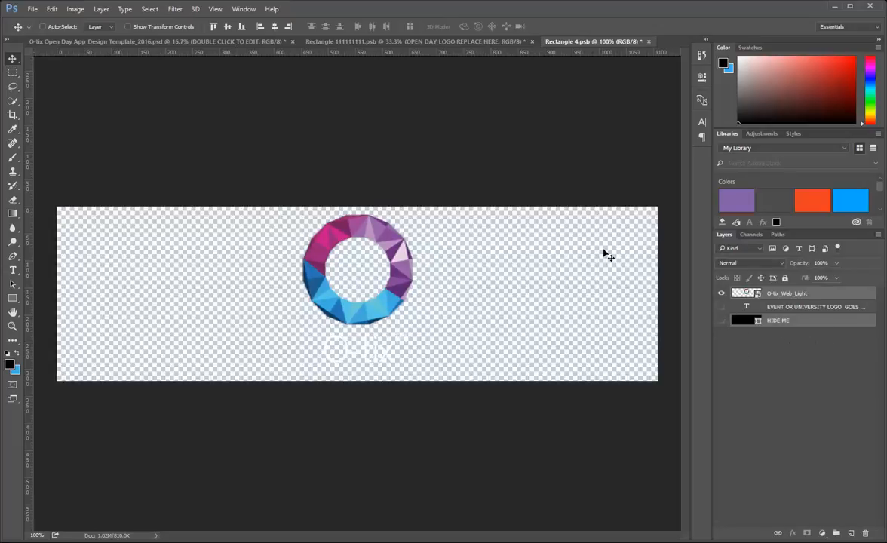
pyautogui.hotkey('ctrl', 's')
pyautogui.click(644, 42)
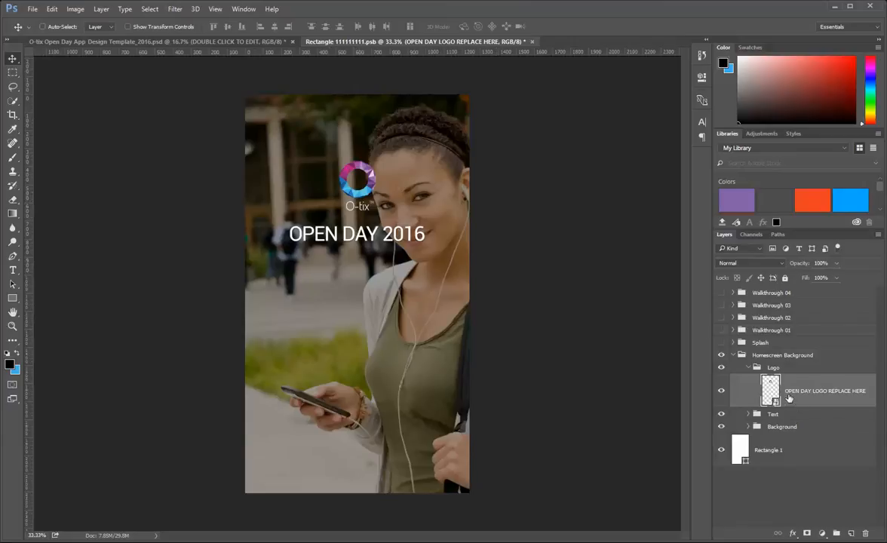
# Step: Collapse the Homescreen Background group, and save and close the screen design to update the iOS mockups
pyautogui.click(734, 355)
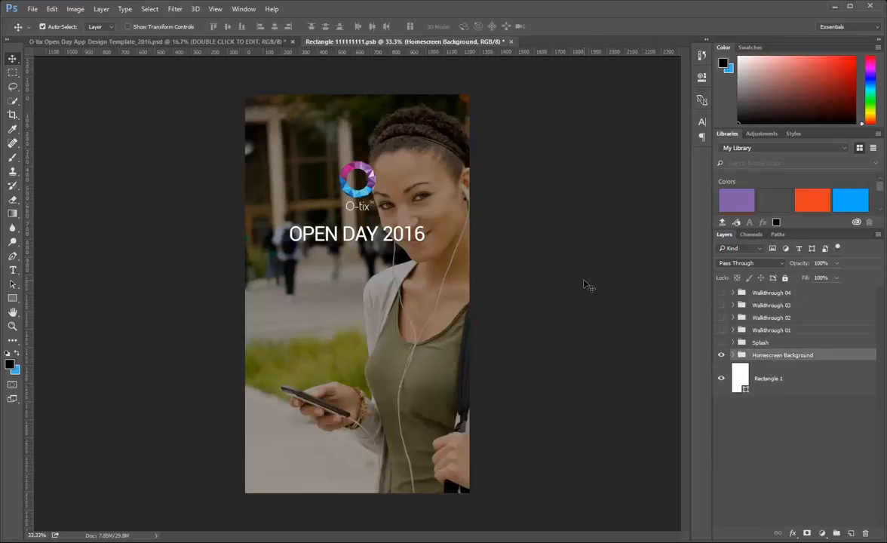
pyautogui.hotkey('ctrl', 's')
pyautogui.click(506, 42)
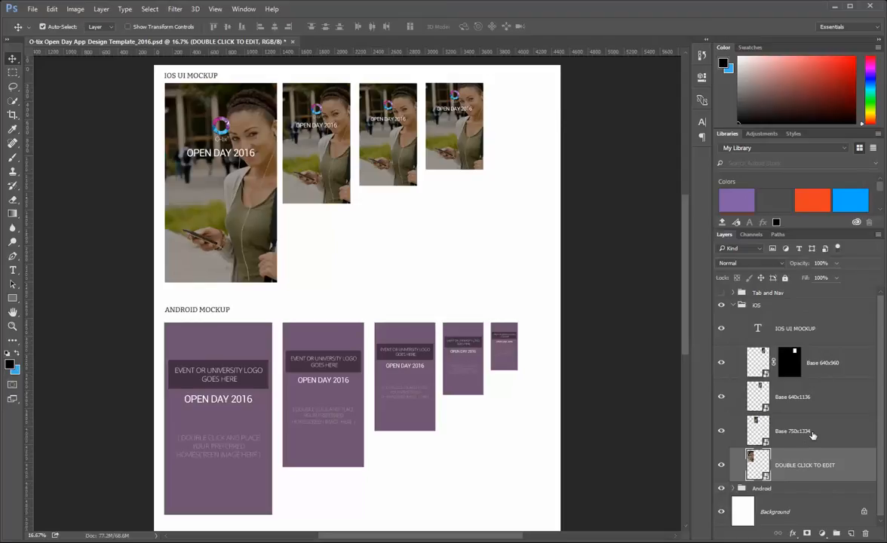
# Step: Export the four iOS screen layers, DOUBLE CLICK TO EDIT through Base 640x960, as JPGs at 80% quality into the Demo University Open Day folder
pyautogui.keyDown('ctrl'); pyautogui.click(813, 433); pyautogui.keyUp('ctrl')
pyautogui.keyDown('ctrl'); pyautogui.click(826, 392); pyautogui.keyUp('ctrl')
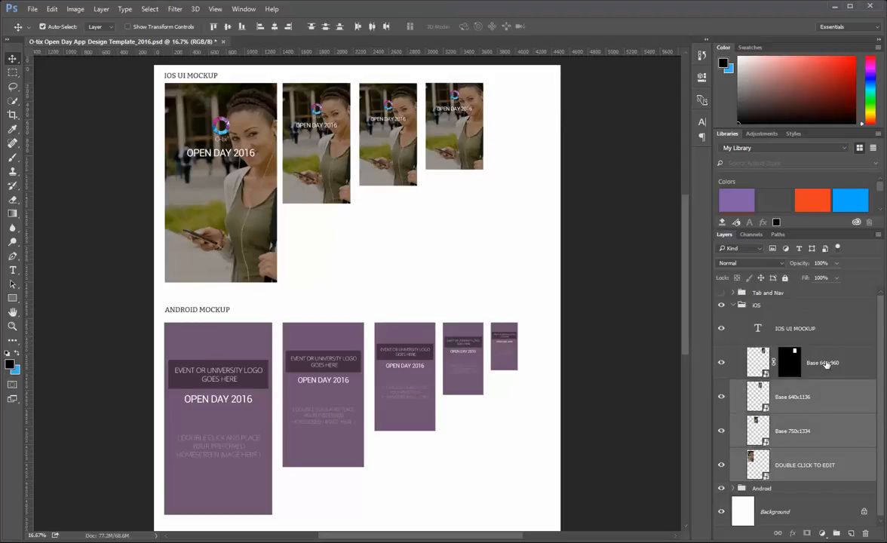
pyautogui.keyDown('ctrl'); pyautogui.click(827, 363); pyautogui.keyUp('ctrl')
pyautogui.rightClick(827, 363)
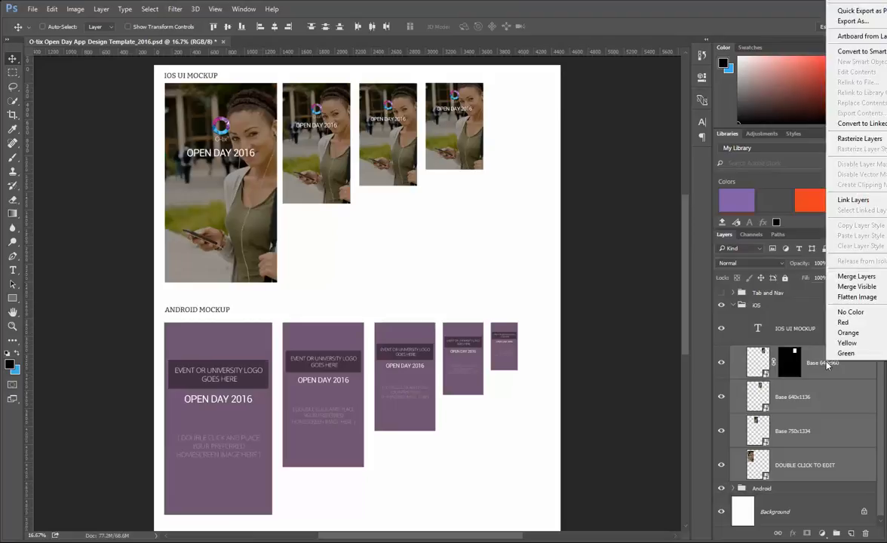
pyautogui.click(850, 23)
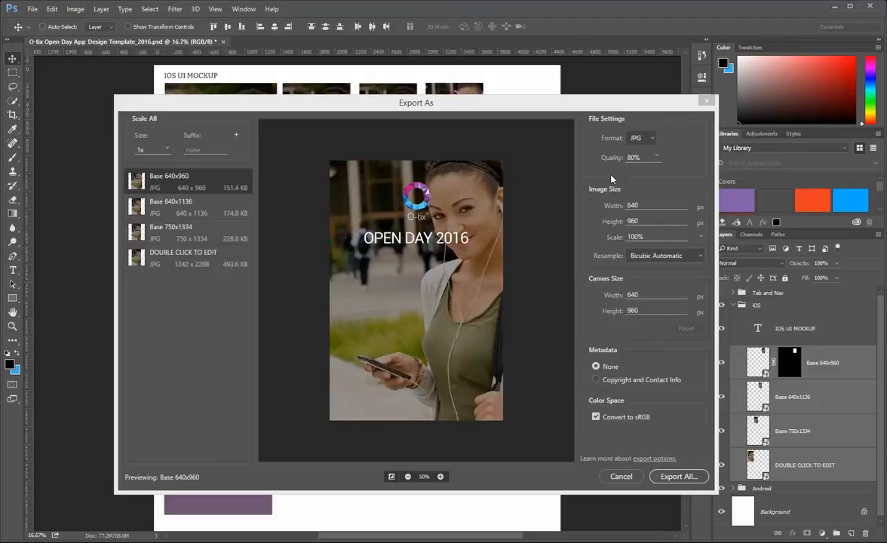
pyautogui.click(678, 479)
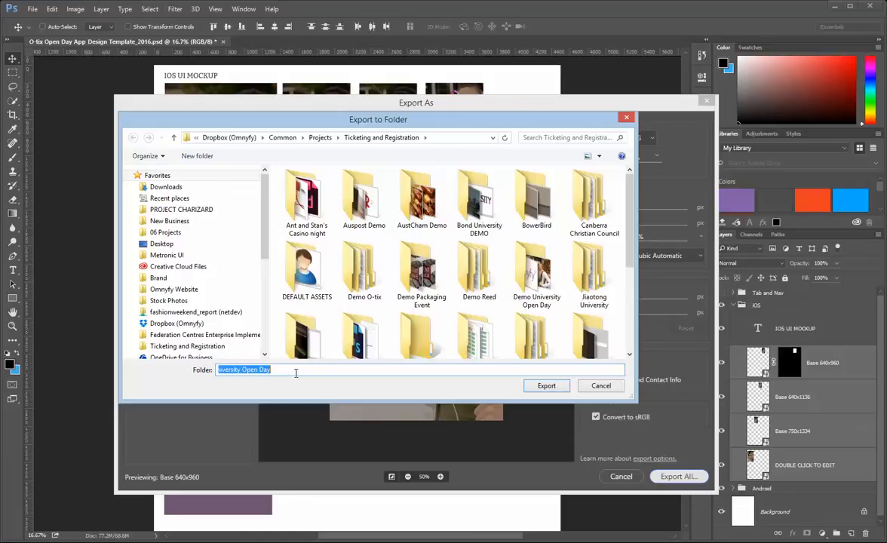
pyautogui.press('Return')
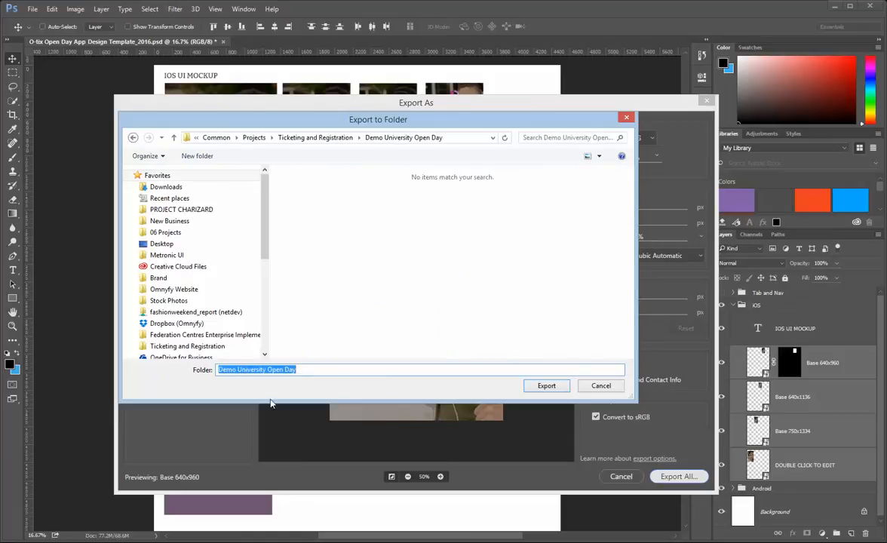
pyautogui.click(528, 389)
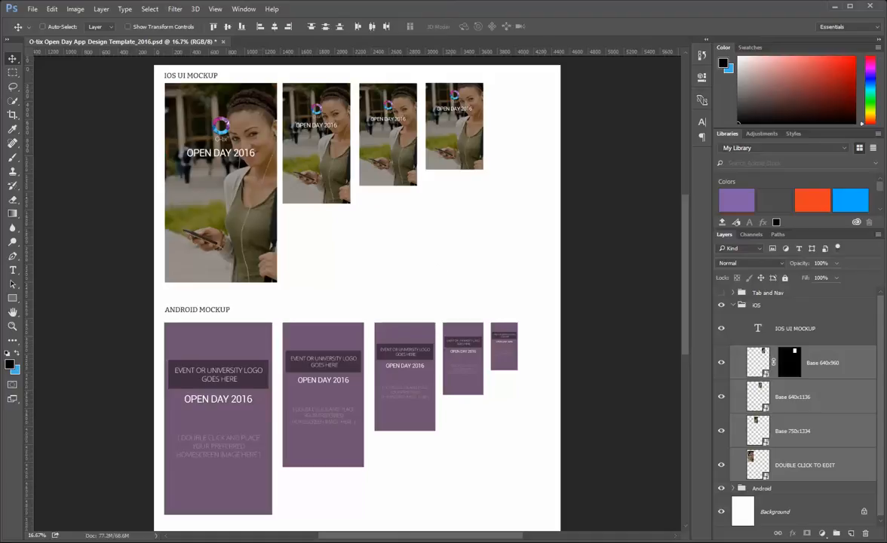
# Step: Switch to the Demo University Open Day folder in File Explorer and rename the exported DOUBLE CLICK TO EDIT image as Homescreen 01
pyautogui.hotkey('alt', 'Tab')
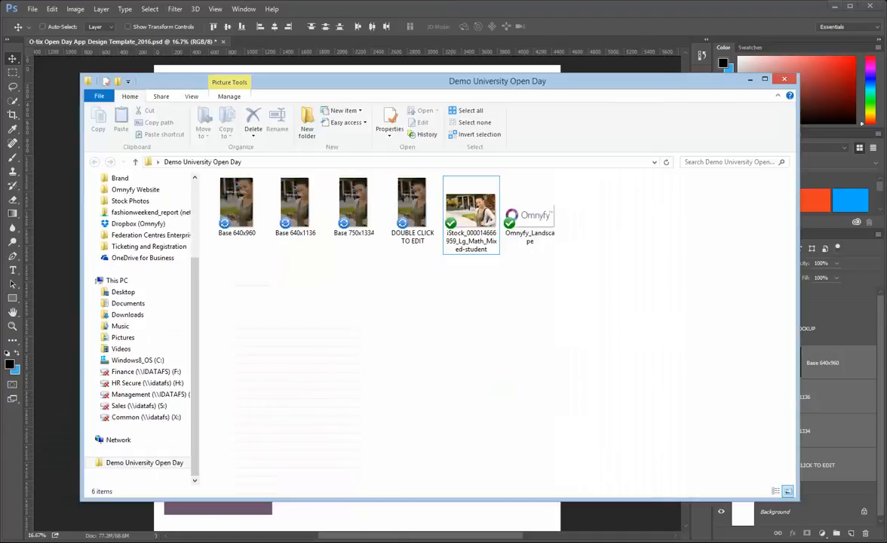
pyautogui.click(407, 214)
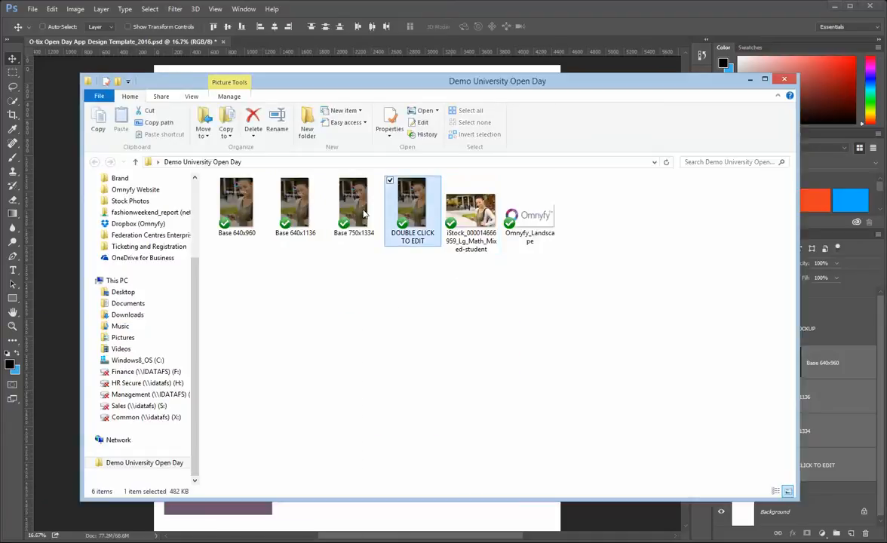
pyautogui.click(352, 210)
pyautogui.click(294, 209)
pyautogui.click(226, 213)
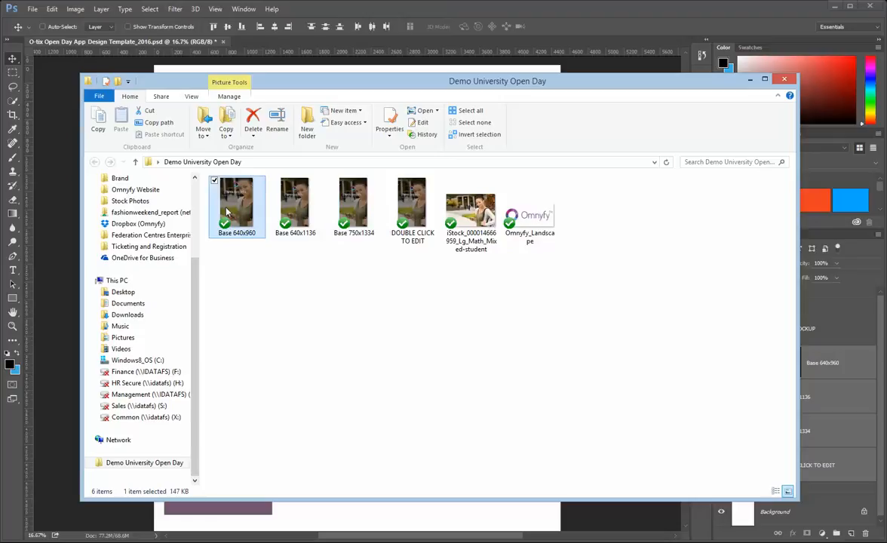
pyautogui.click(414, 239)
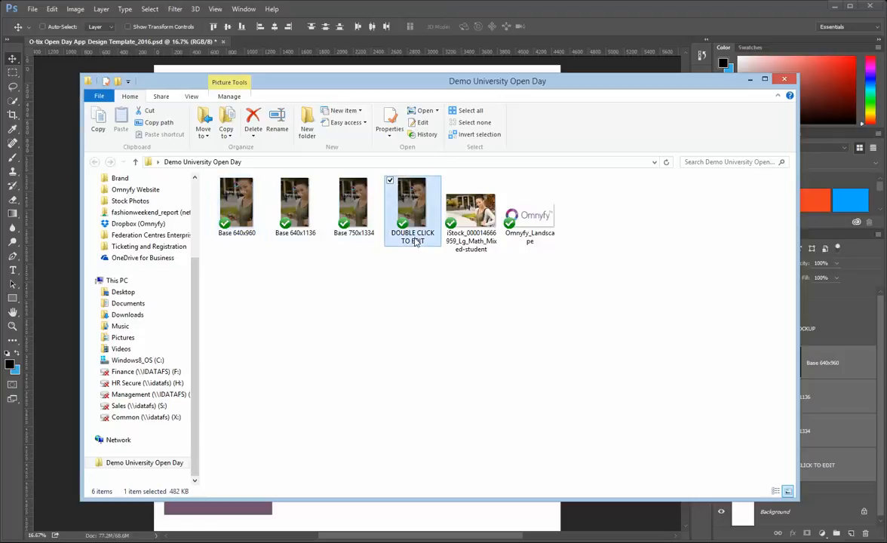
pyautogui.click(408, 239)
pyautogui.write('H')
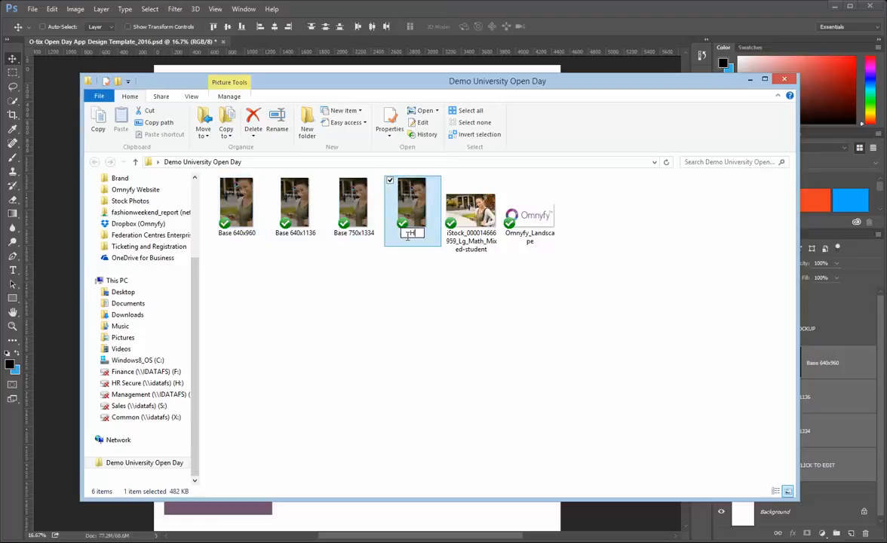
pyautogui.write('omescreen')
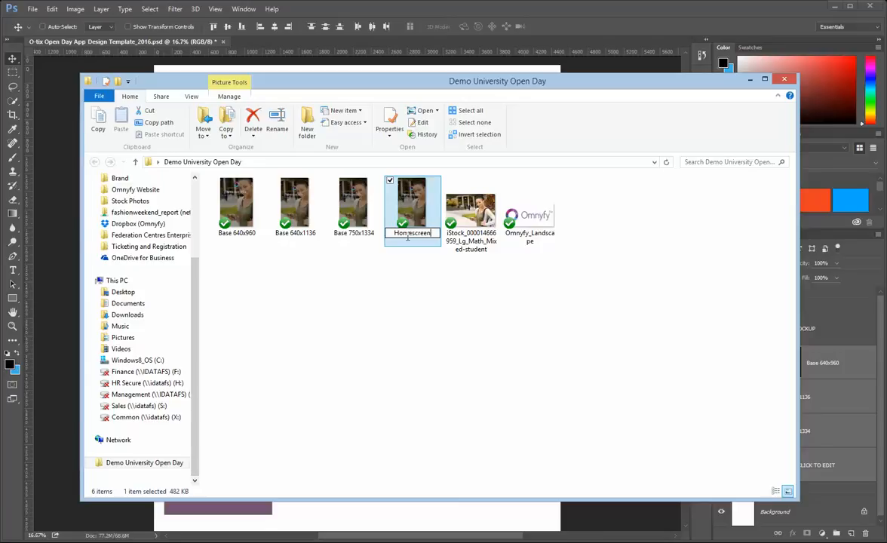
pyautogui.write(' 01')
# Step: Rename the exported Base 750x1334 image as Homescreen 750x1334
pyautogui.click(346, 224)
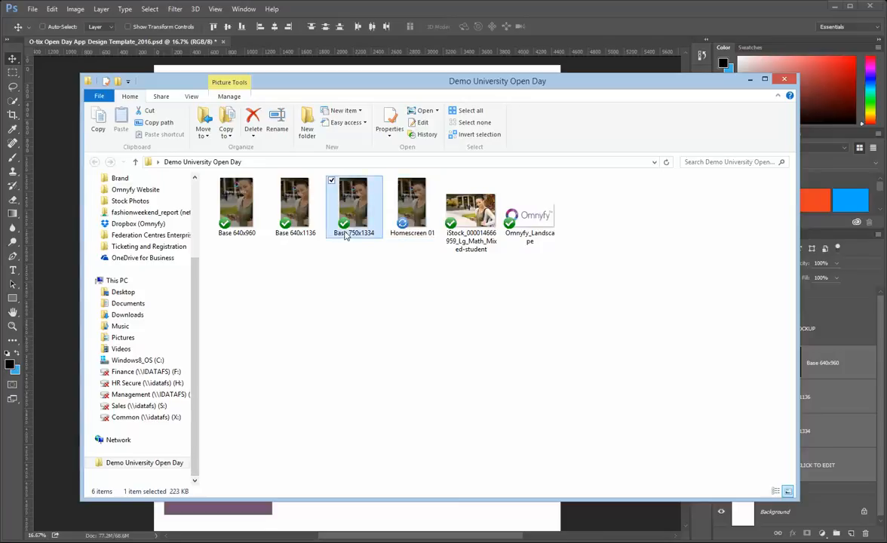
pyautogui.click(345, 232)
pyautogui.moveTo(346, 233); pyautogui.dragTo(329, 233)
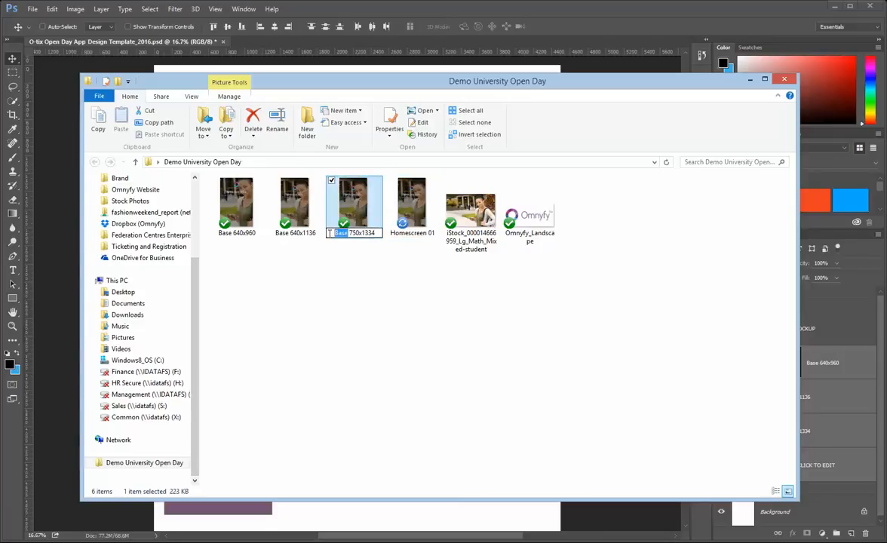
pyautogui.write('Homescreen')
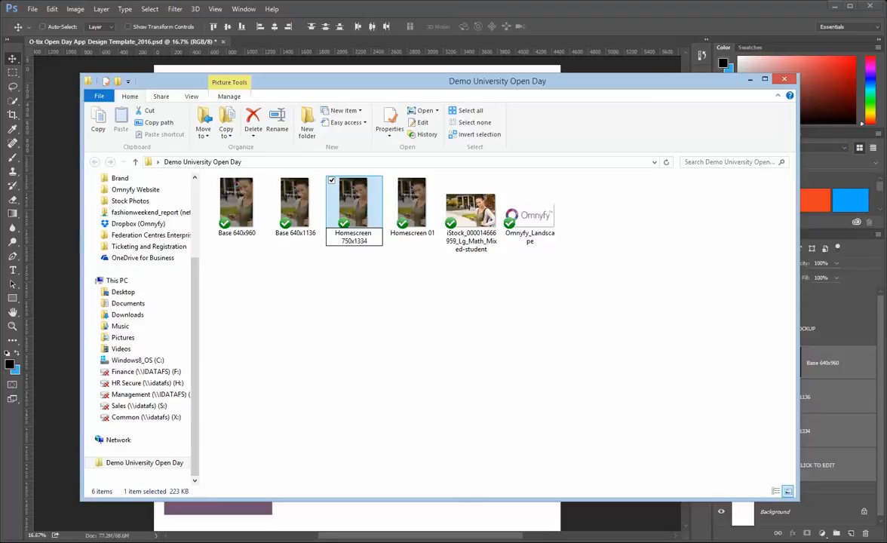
# Step: Rename the exported Base 640x1136 image as Homescreen 640x1136
pyautogui.click(297, 231)
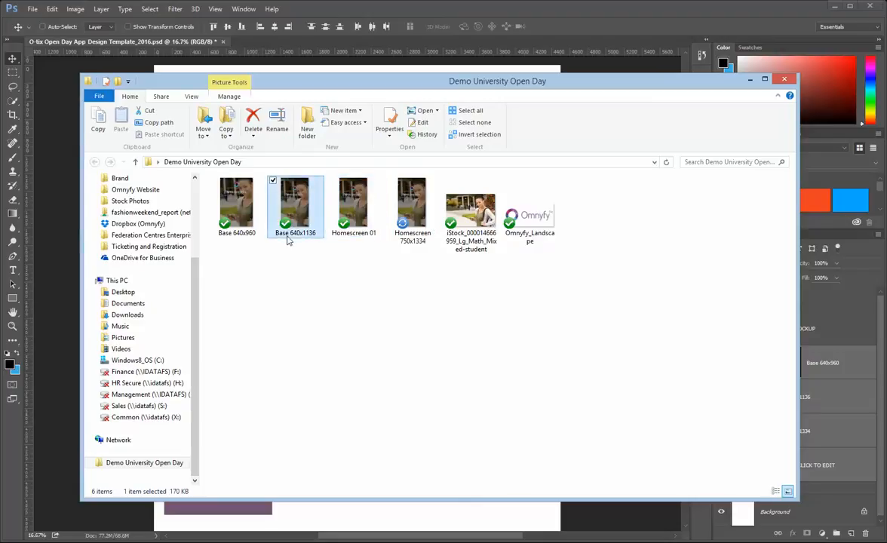
pyautogui.click(287, 236)
pyautogui.moveTo(289, 233); pyautogui.dragTo(272, 234)
pyautogui.write('Homescreen')
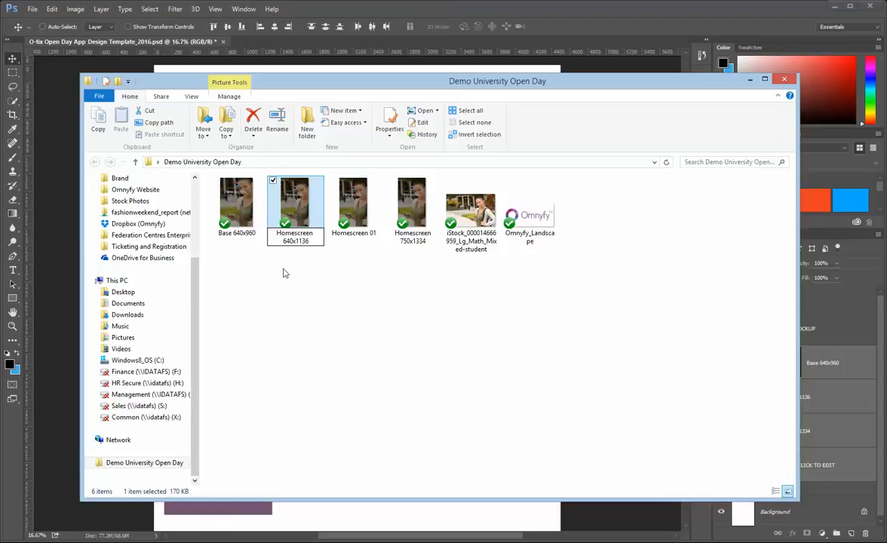
# Step: Rename the exported Base 640x960 image as Homescreen
pyautogui.click(232, 234)
pyautogui.click(231, 235)
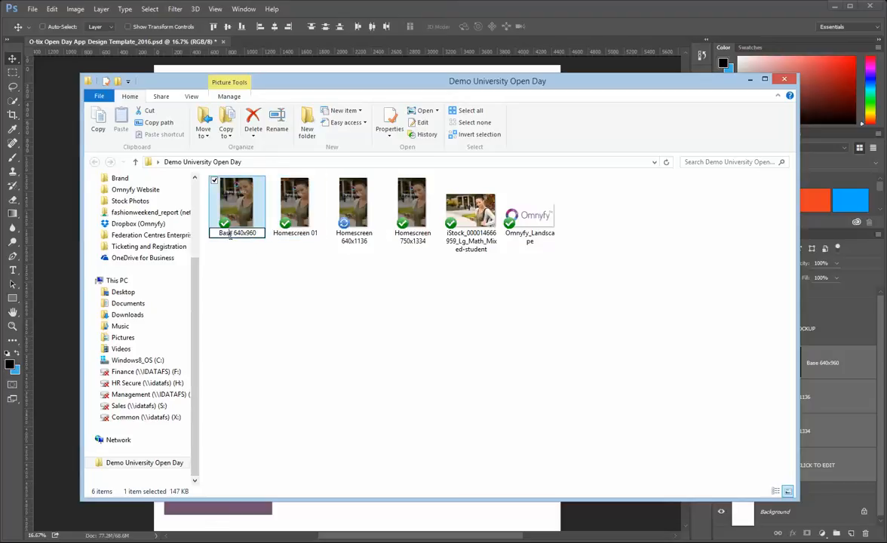
pyautogui.hotkey('ctrl', 'a')
pyautogui.write('H')
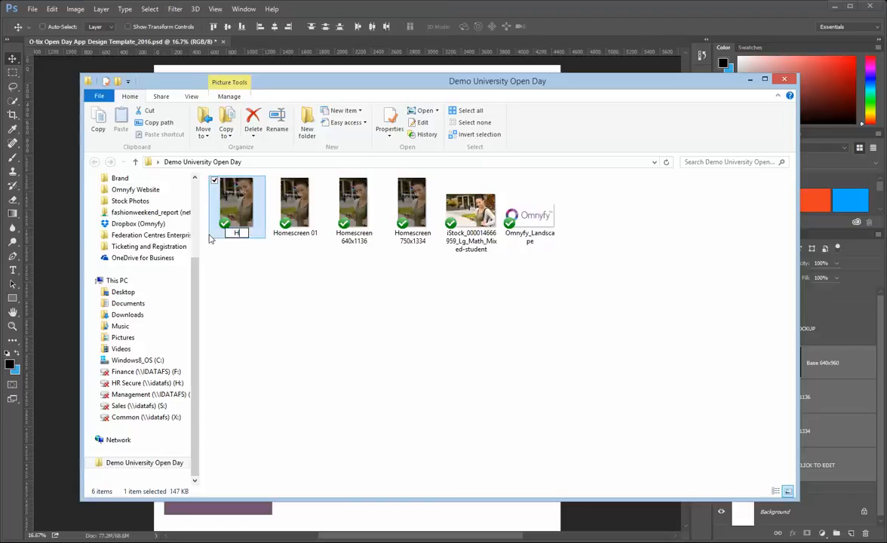
pyautogui.write('omescreen')
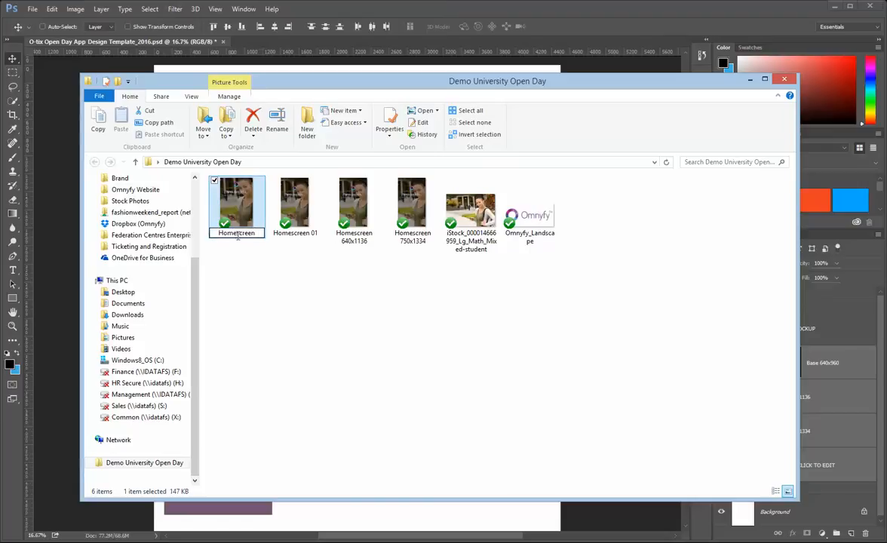
pyautogui.click(296, 309)
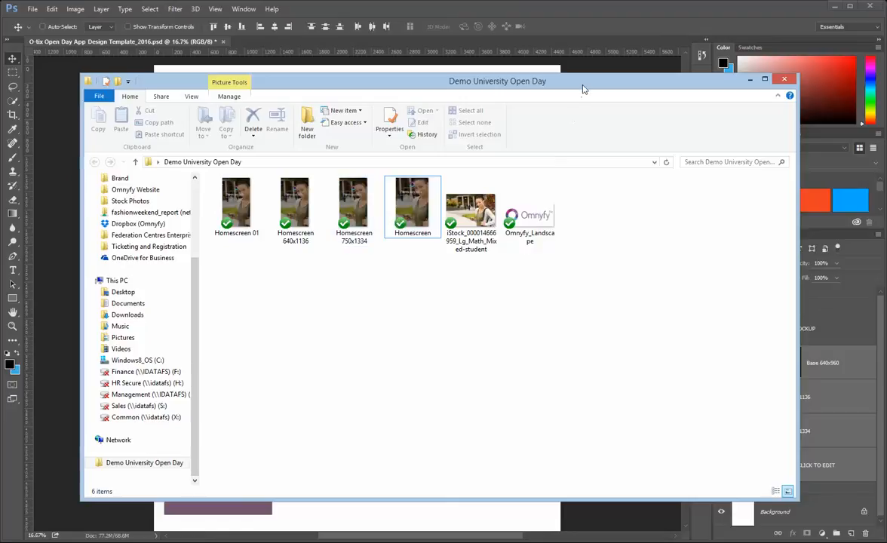
# Step: Return to Photoshop, open the DOUBLE CLICK TO EDIT smart object, and show the Splash group in place of the Homescreen Background group
pyautogui.click(626, 72)
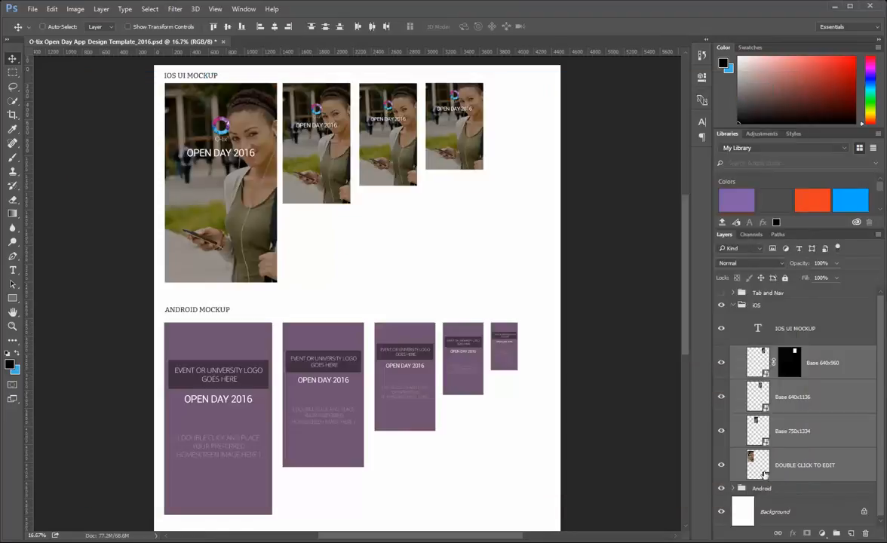
pyautogui.click(756, 467)
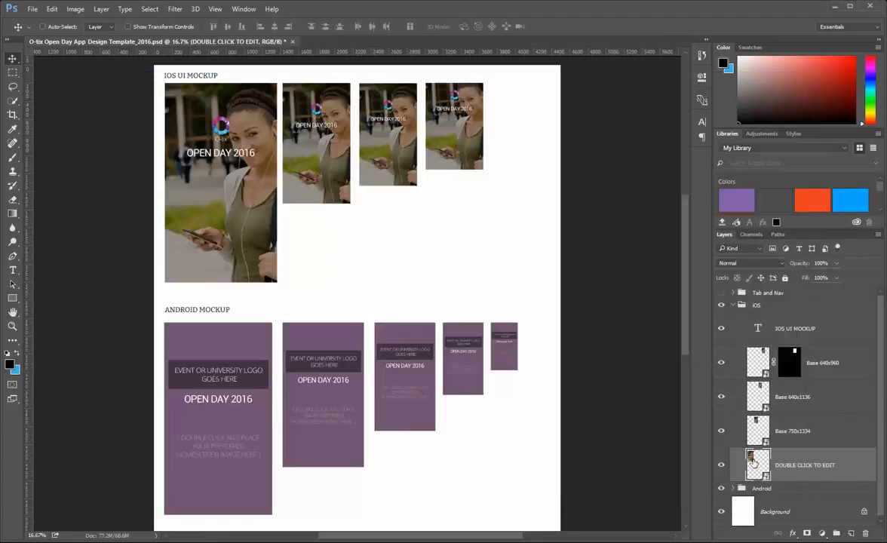
pyautogui.doubleClick(756, 464)
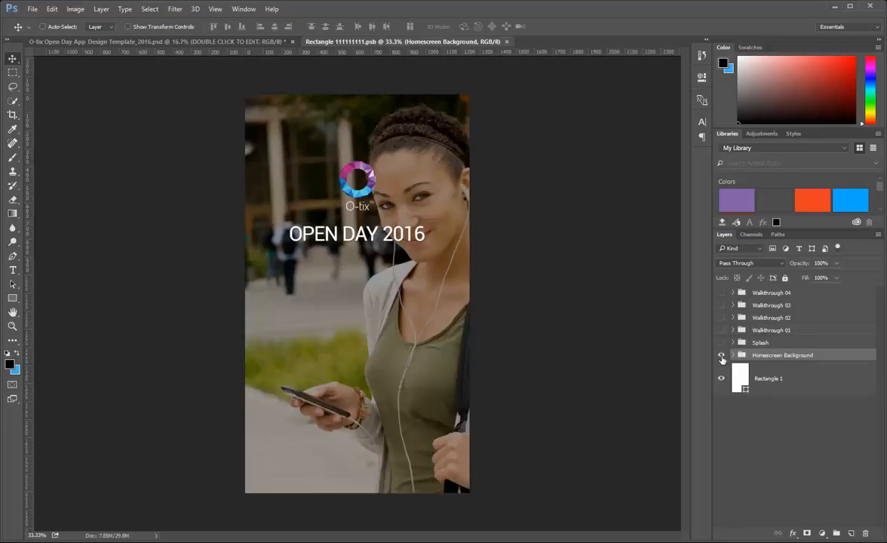
pyautogui.click(721, 355)
pyautogui.click(721, 343)
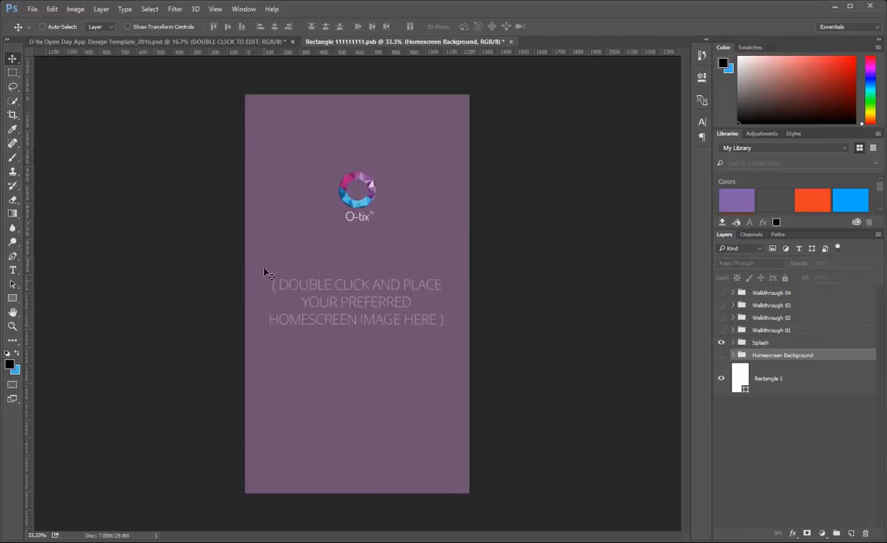
pyautogui.click(732, 343)
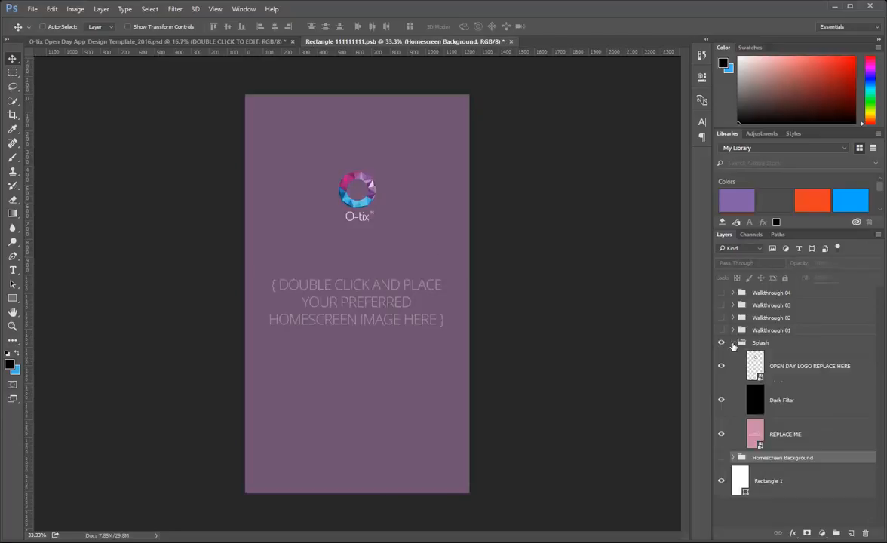
pyautogui.doubleClick(754, 430)
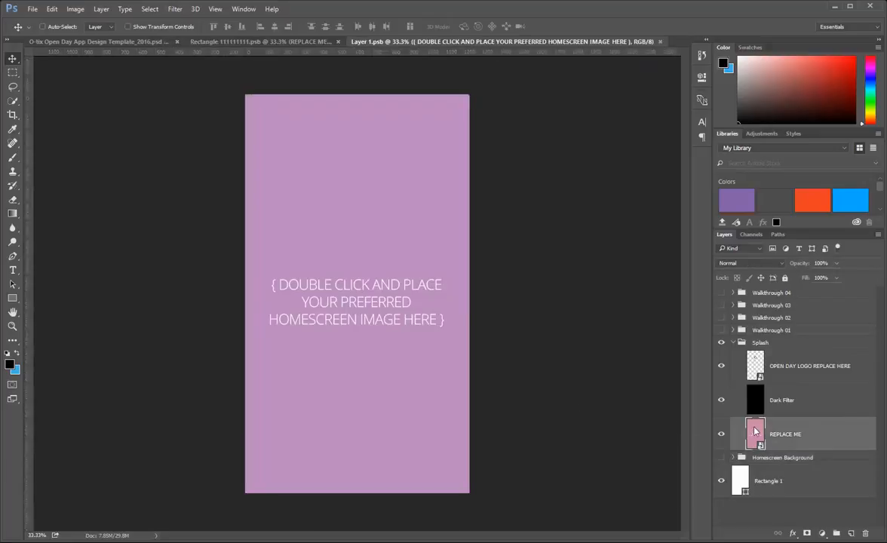
pyautogui.click(33, 9)
pyautogui.click(65, 212)
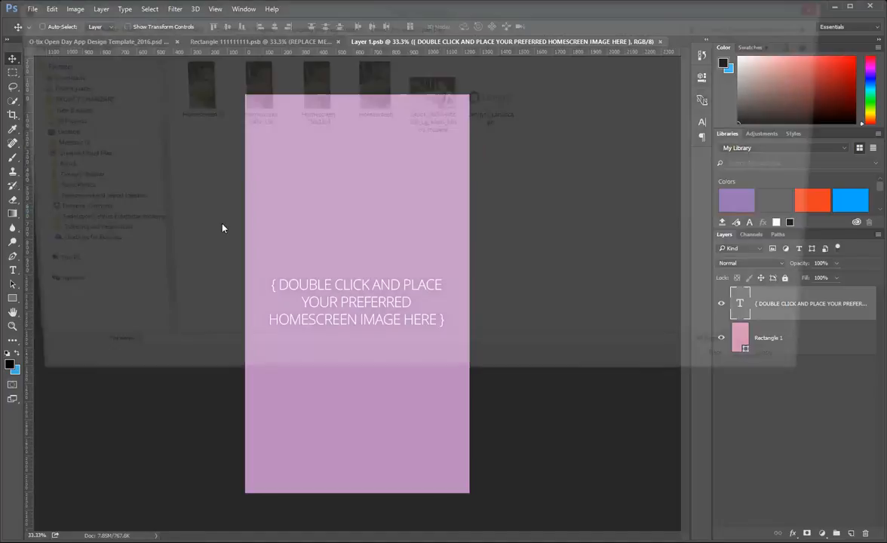
pyautogui.doubleClick(430, 95)
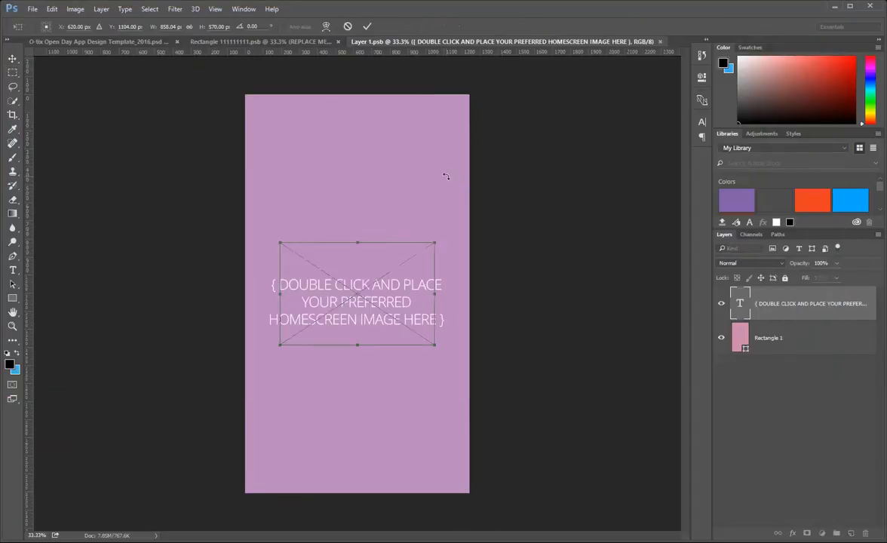
pyautogui.moveTo(475, 192); pyautogui.dragTo(706, 126)
pyautogui.moveTo(587, 181); pyautogui.dragTo(520, 177)
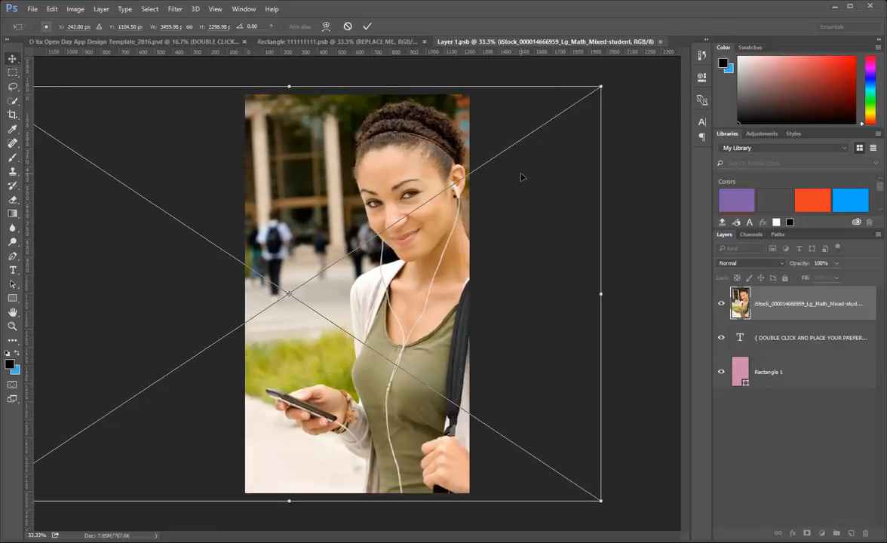
pyautogui.press('Return')
# Step: Save and close the REPLACE ME smart object and the screen design to update the iOS mockups with the splash screen
pyautogui.hotkey('ctrl', 's')
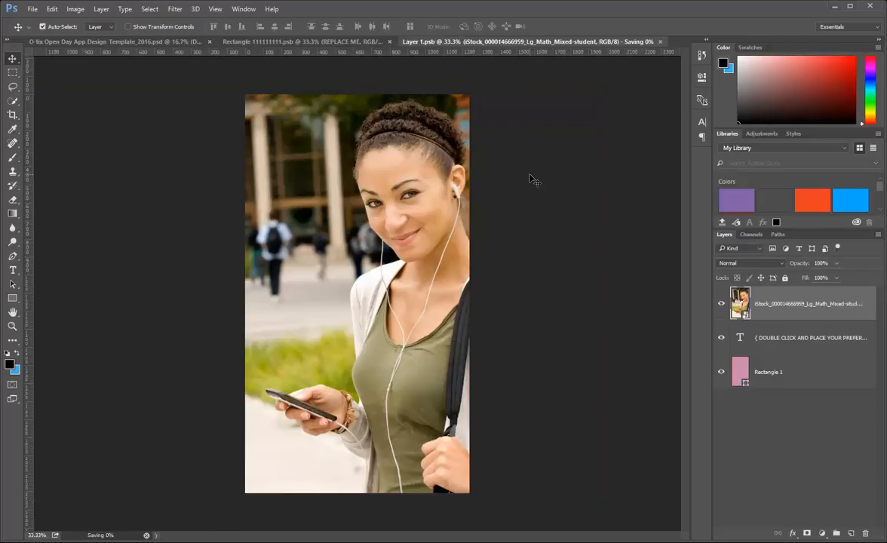
pyautogui.click(660, 42)
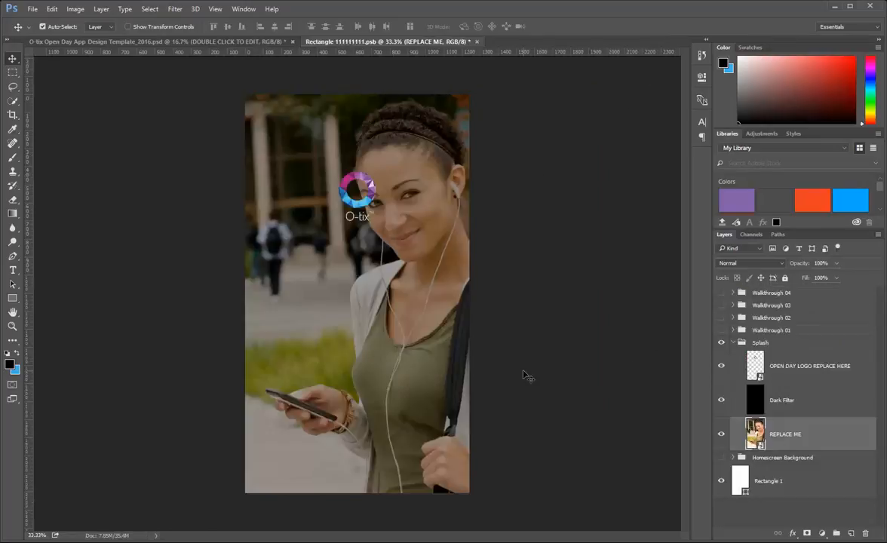
pyautogui.hotkey('ctrl', 's')
pyautogui.click(472, 42)
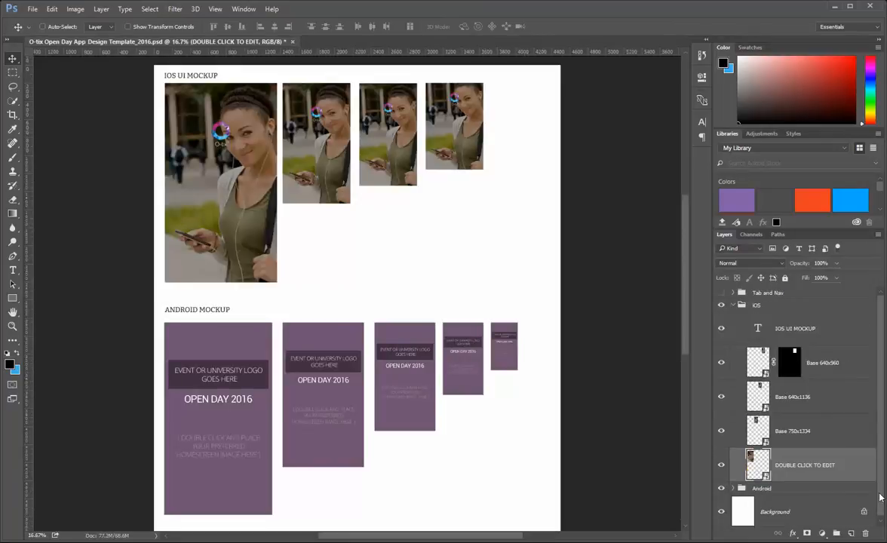
# Step: Export the Base 640x960, Base 640x1136, Base 750x1334 and DOUBLE CLICK TO EDIT layers as JPGs into the Demo University Open Day folder
pyautogui.keyDown('shift'); pyautogui.click(811, 430); pyautogui.keyUp('shift')
pyautogui.keyDown('shift'); pyautogui.click(815, 397); pyautogui.keyUp('shift')
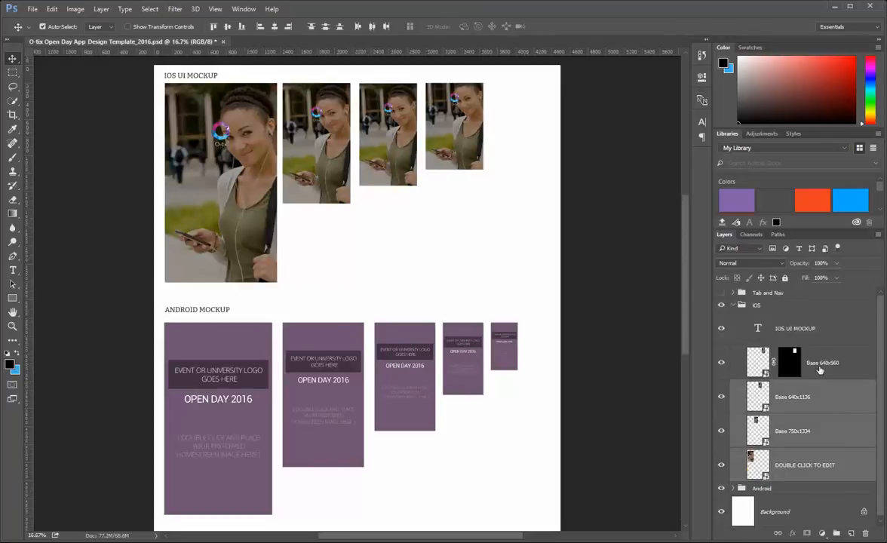
pyautogui.keyDown('shift'); pyautogui.click(821, 366); pyautogui.keyUp('shift')
pyautogui.rightClick(821, 369)
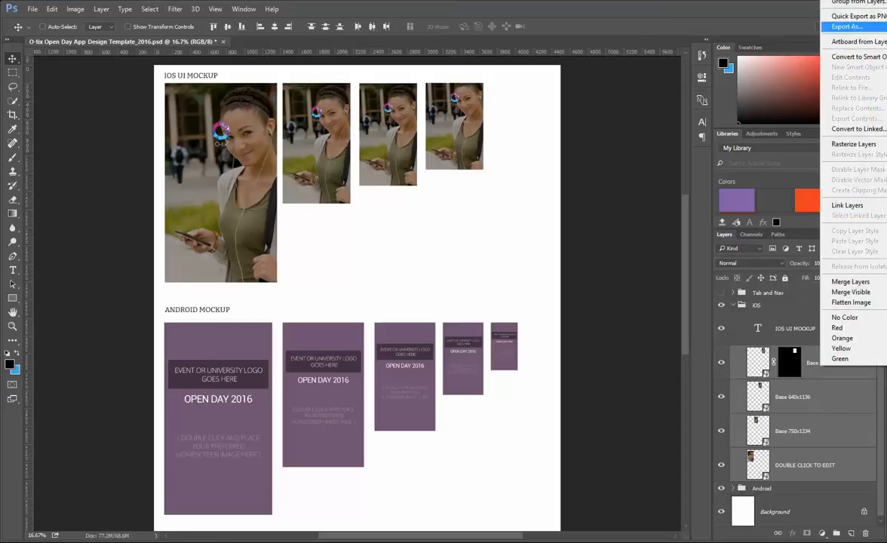
pyautogui.click(848, 27)
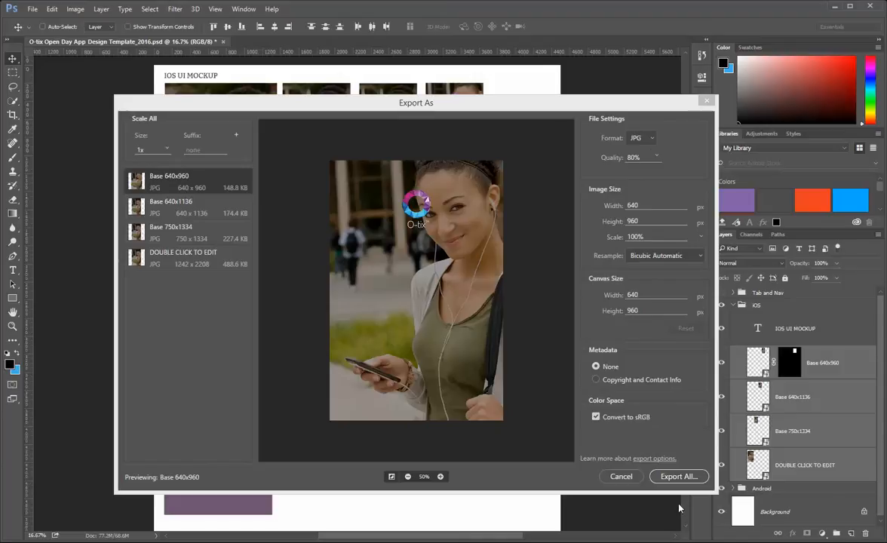
pyautogui.click(679, 476)
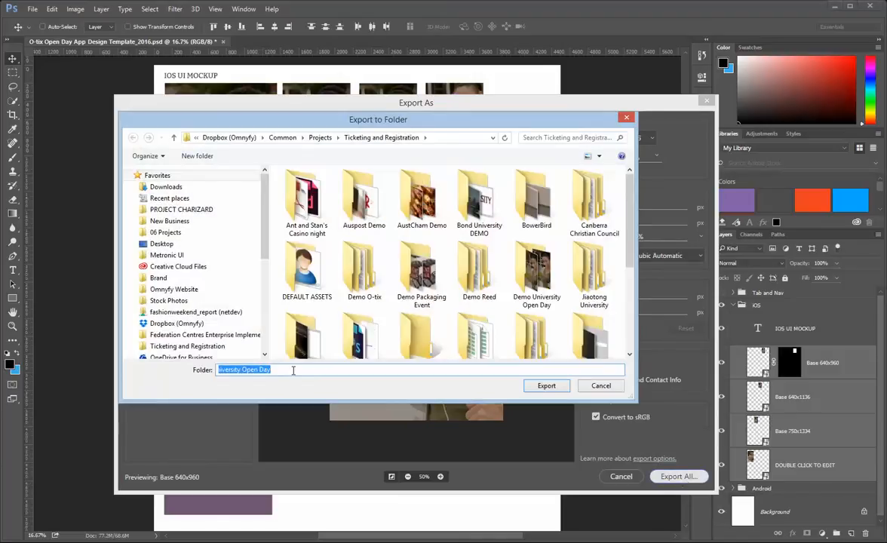
pyautogui.press('Return')
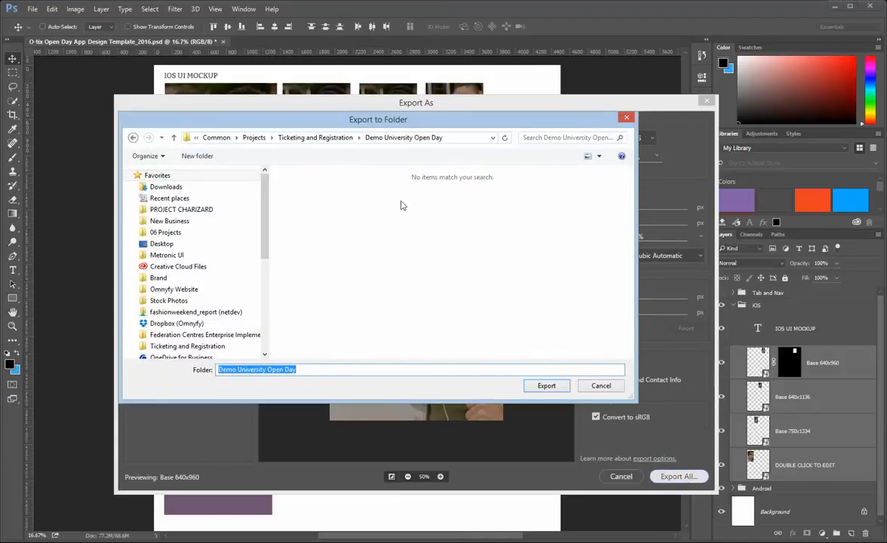
pyautogui.click(553, 386)
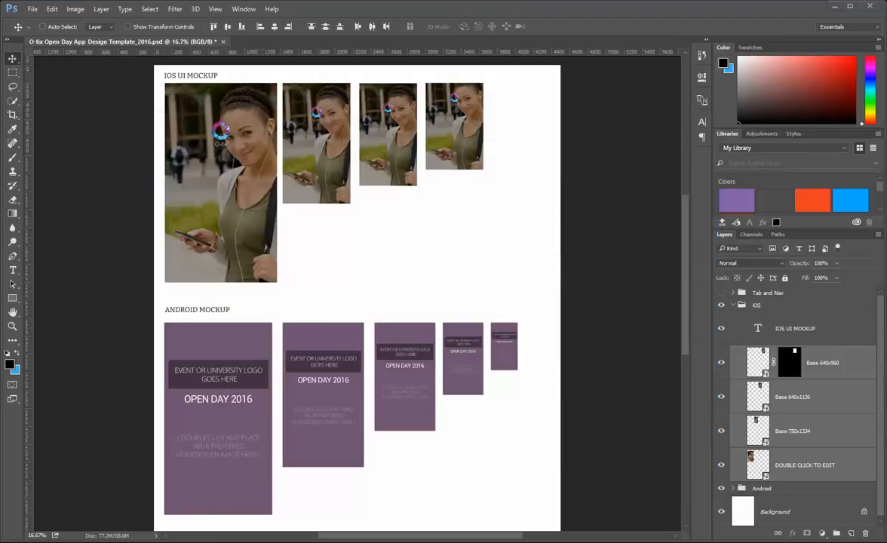
# Step: Switch to the Demo University Open Day folder in File Explorer and rename the exported DOUBLE CLICK TO EDIT image as Splash
pyautogui.hotkey('alt', 'Tab')
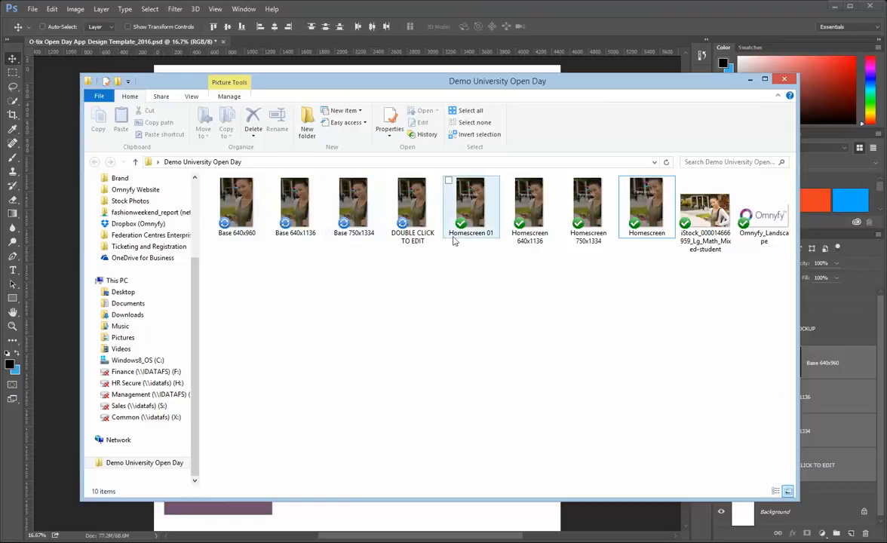
pyautogui.click(402, 237)
pyautogui.click(402, 236)
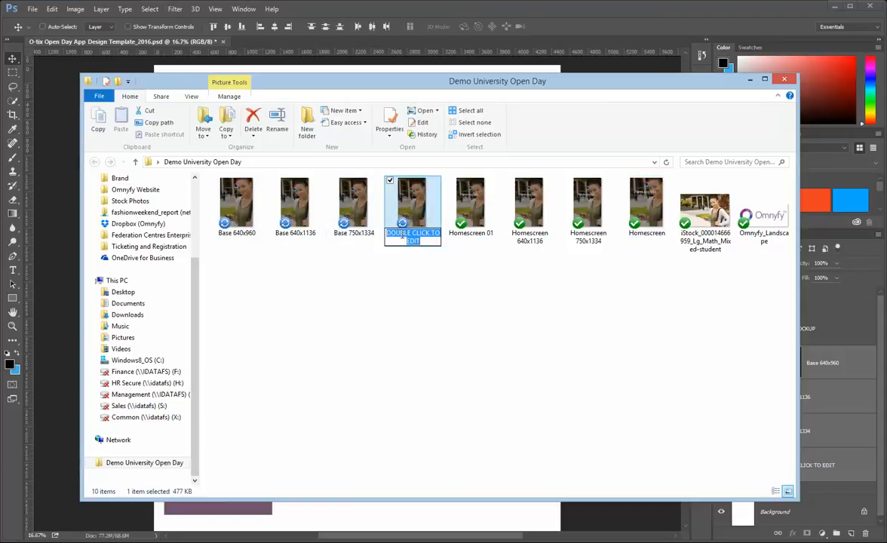
pyautogui.write('Splash')
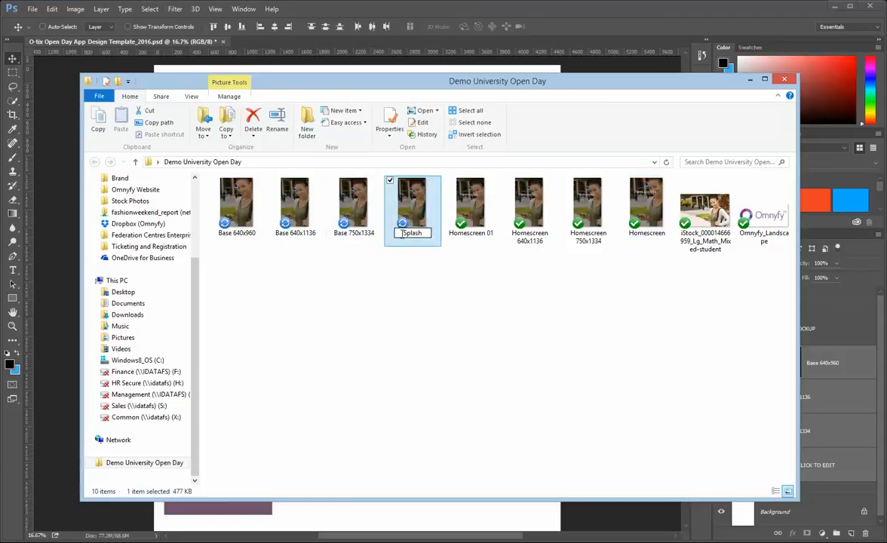
# Step: Rename the exported Base 750x1334 image as Splash 750x1334
pyautogui.click(345, 232)
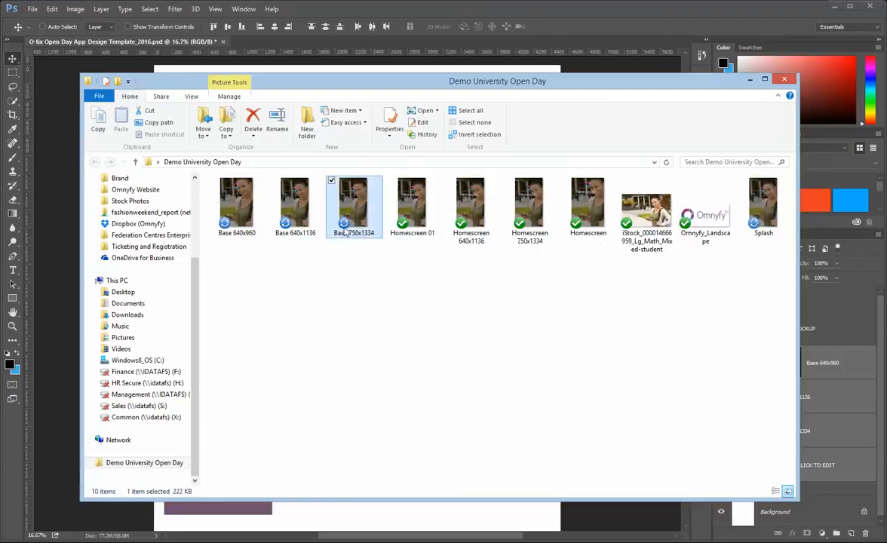
pyautogui.click(344, 234)
pyautogui.moveTo(350, 233); pyautogui.dragTo(326, 237)
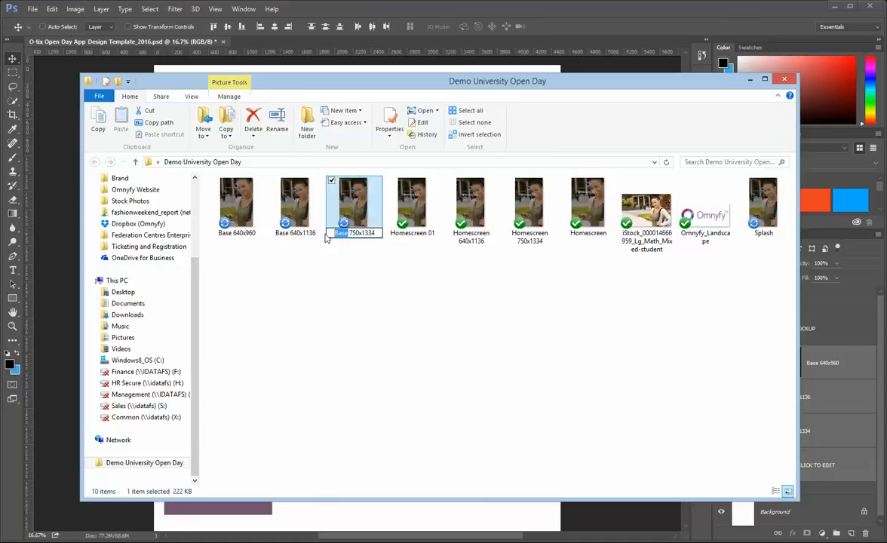
pyautogui.write('Splash')
# Step: Rename the exported Base 640x1136 image as Splash 640x1136
pyautogui.click(293, 232)
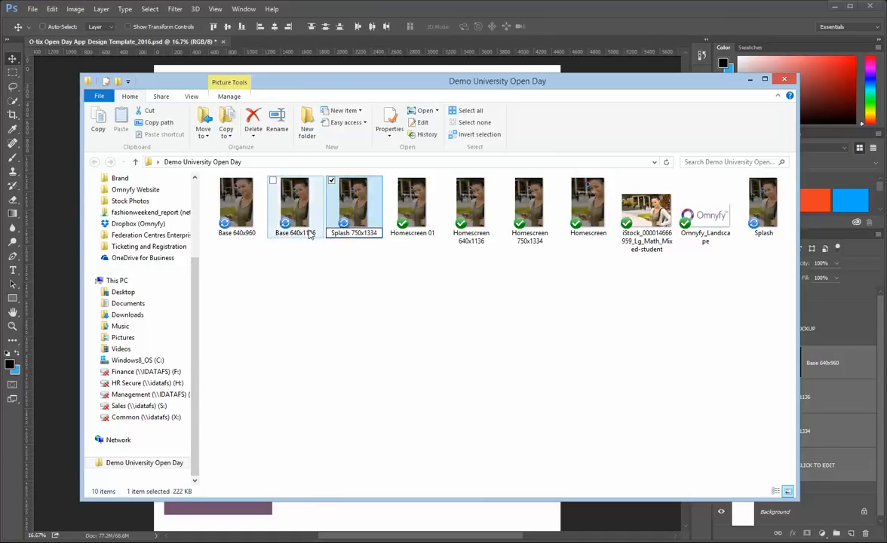
pyautogui.click(294, 233)
pyautogui.moveTo(292, 234); pyautogui.dragTo(259, 235)
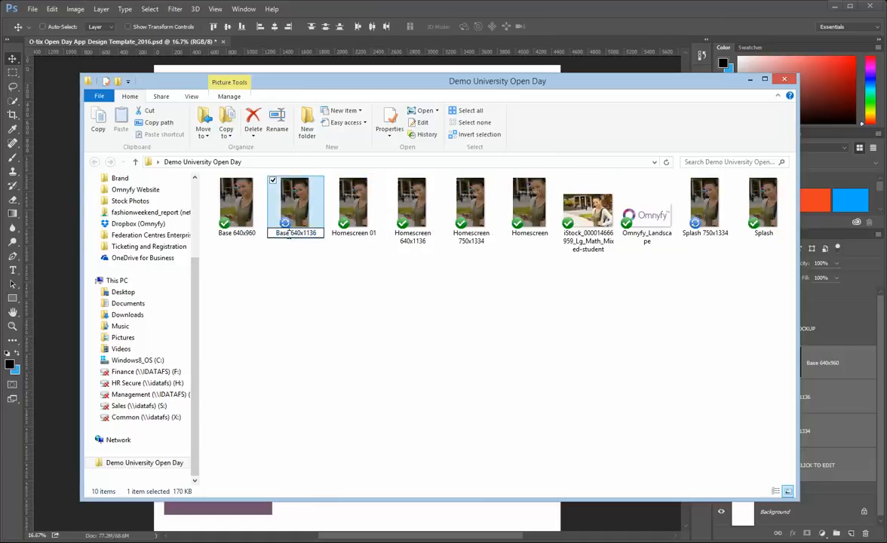
pyautogui.write('Splash')
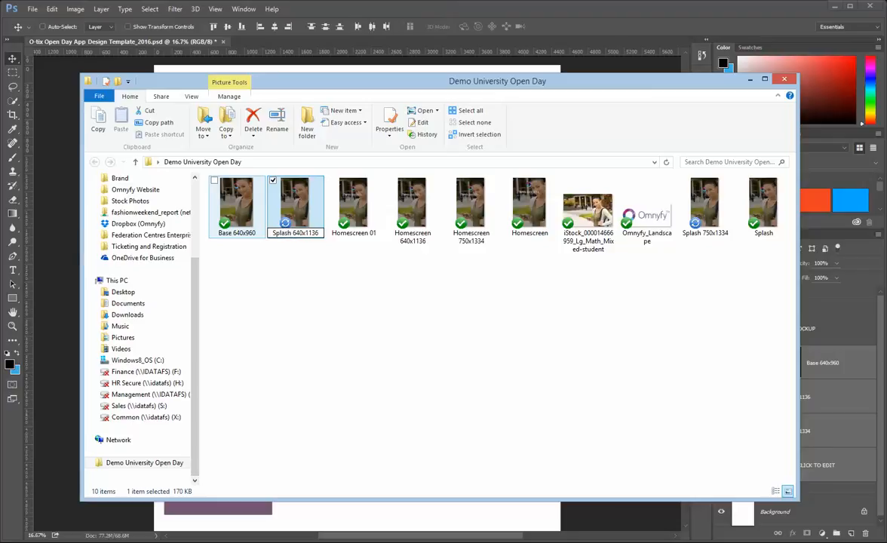
# Step: Rename the exported Base 640x960 image as Splash 640x960
pyautogui.click(234, 233)
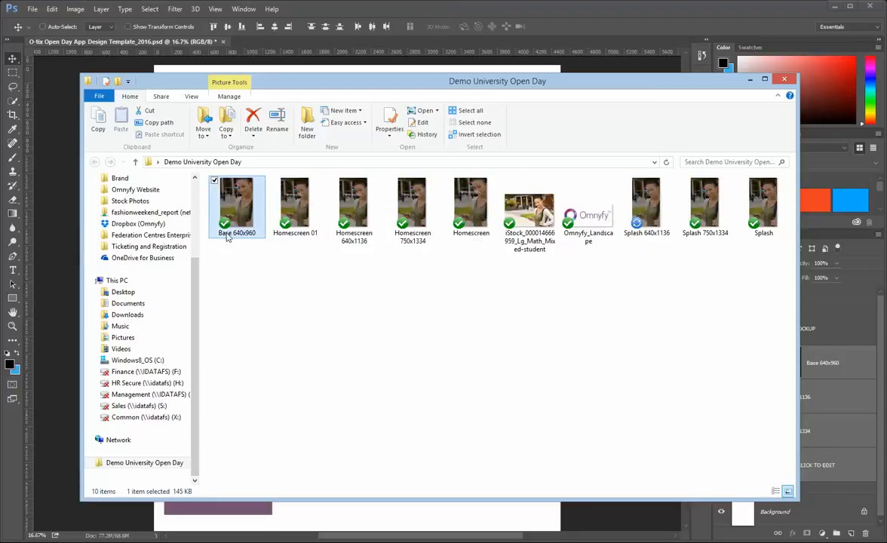
pyautogui.click(230, 233)
pyautogui.moveTo(230, 234); pyautogui.dragTo(213, 234)
pyautogui.write('Splash')
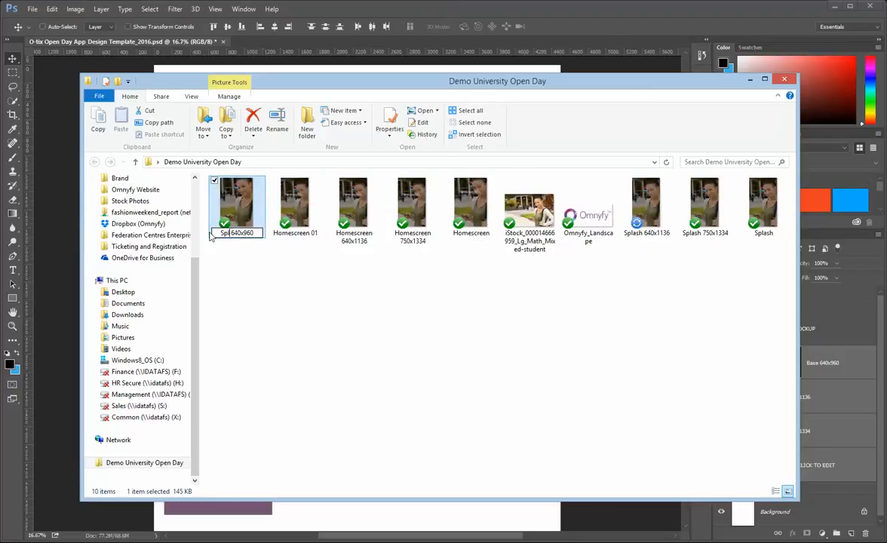
pyautogui.click(369, 393)
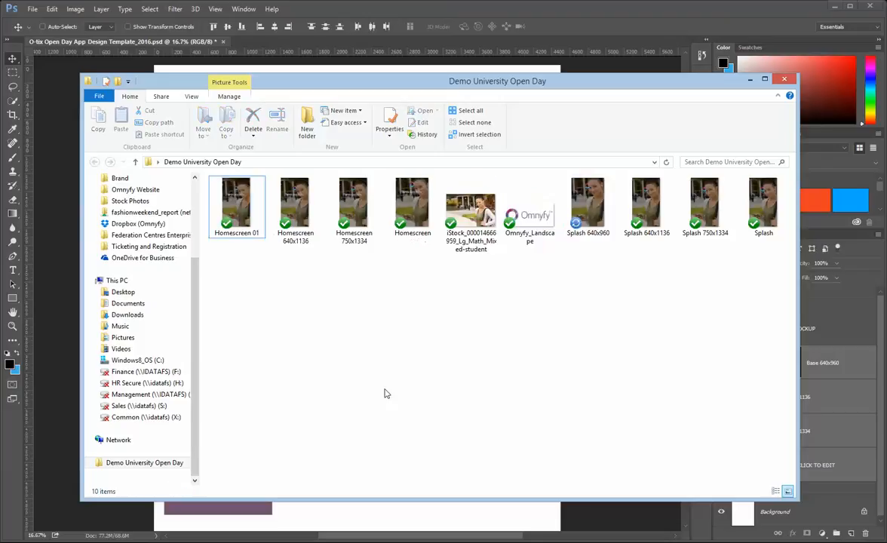
# Step: Return to Photoshop and open the contents of the iOS group's DOUBLE CLICK TO EDIT smart object
pyautogui.click(546, 62)
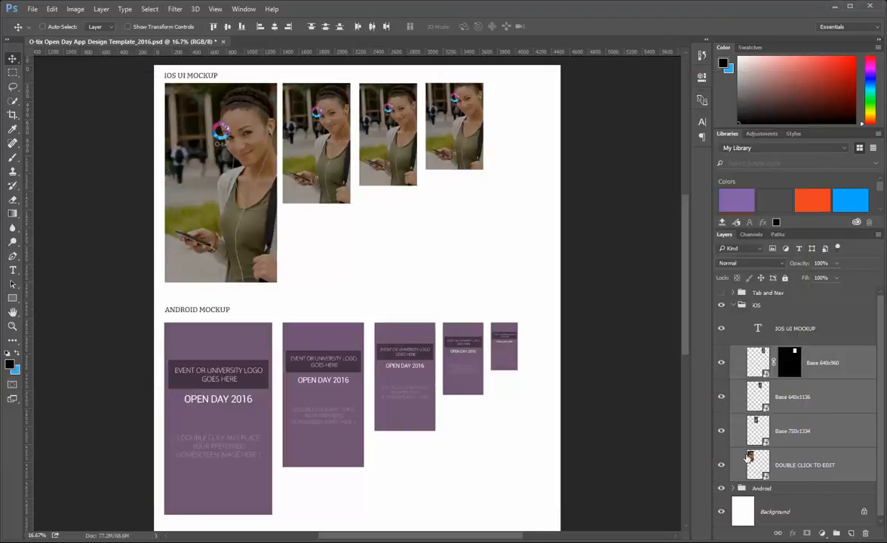
pyautogui.click(752, 456)
pyautogui.doubleClick(752, 456)
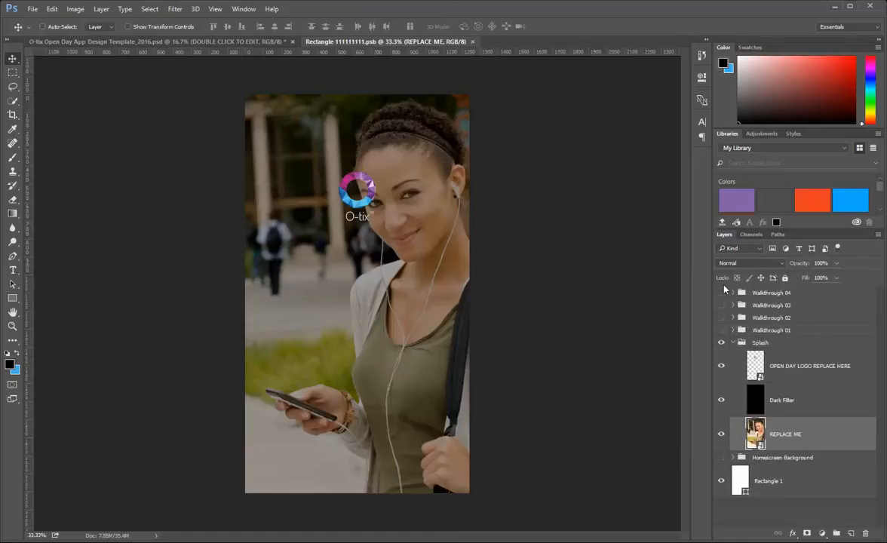
# Step: Collapse and hide the Splash group, and show the Walkthrough 04 group with its layers expanded
pyautogui.click(732, 342)
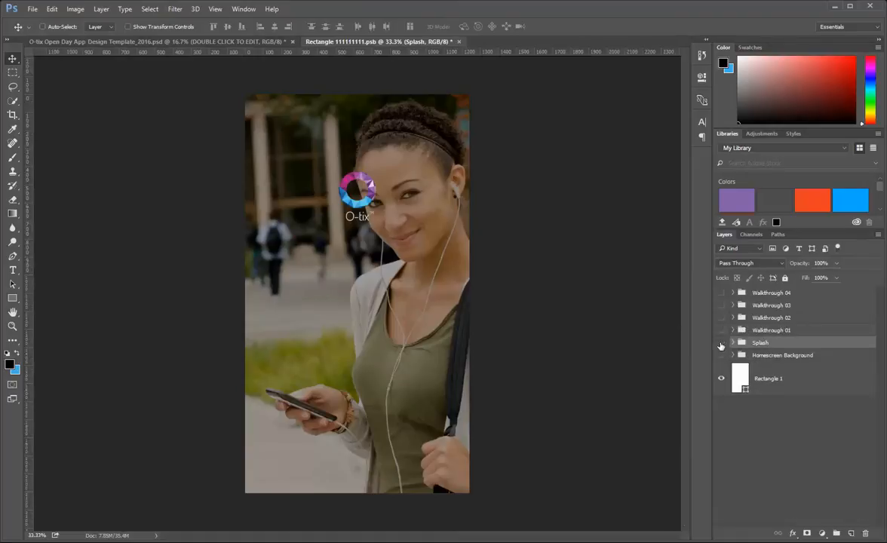
pyautogui.click(721, 342)
pyautogui.click(721, 292)
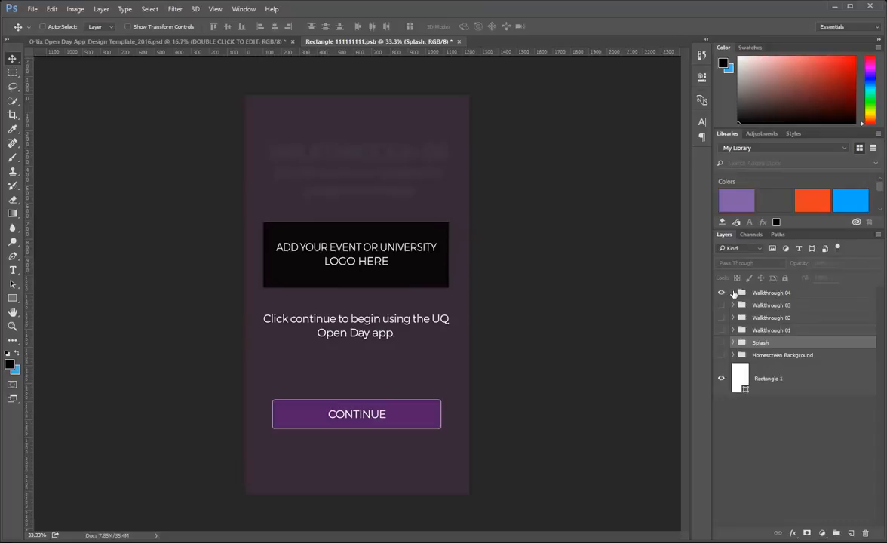
pyautogui.click(732, 293)
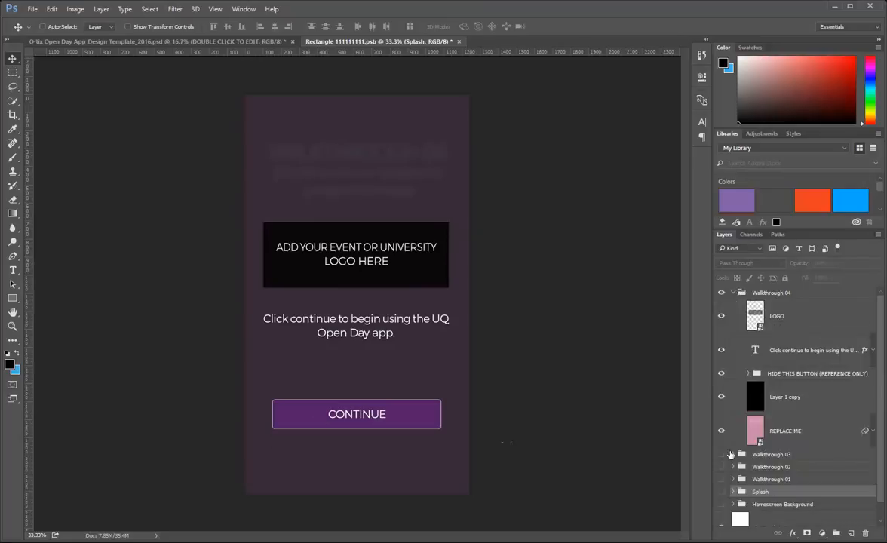